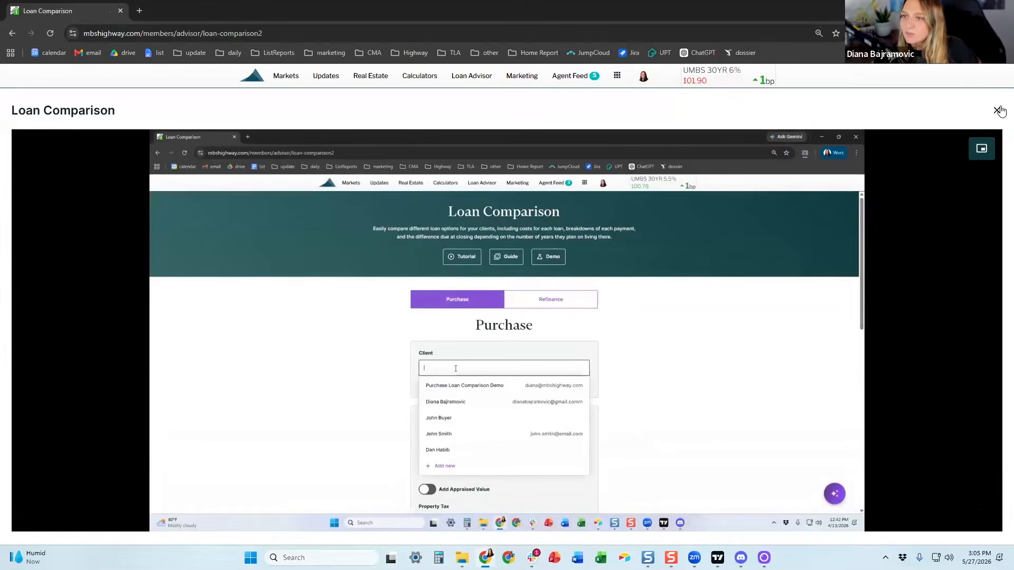
Step: Close the tutorial video and add new client Clie with a primary e-mail address
left_click(996, 111)
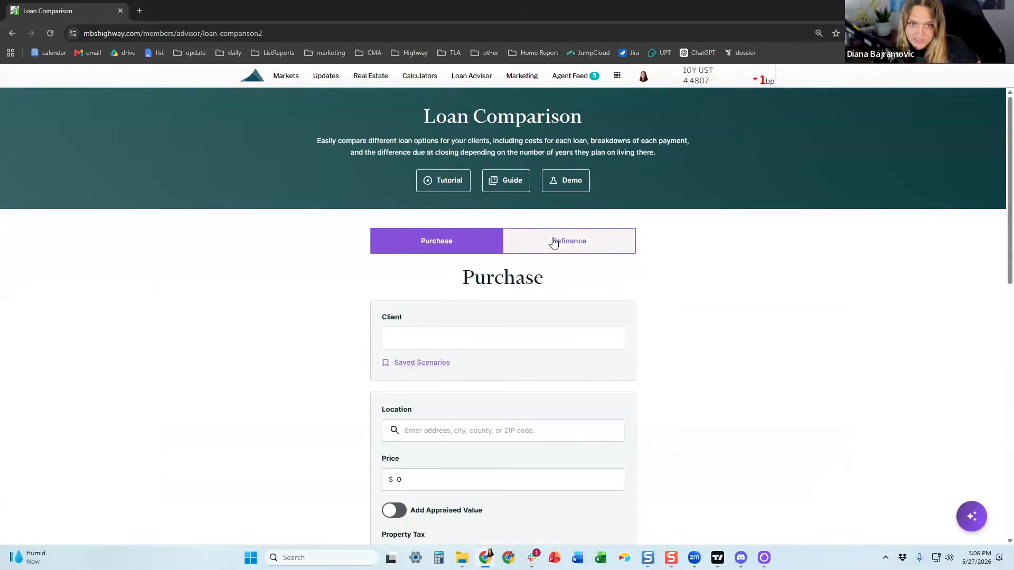
left_click(453, 343)
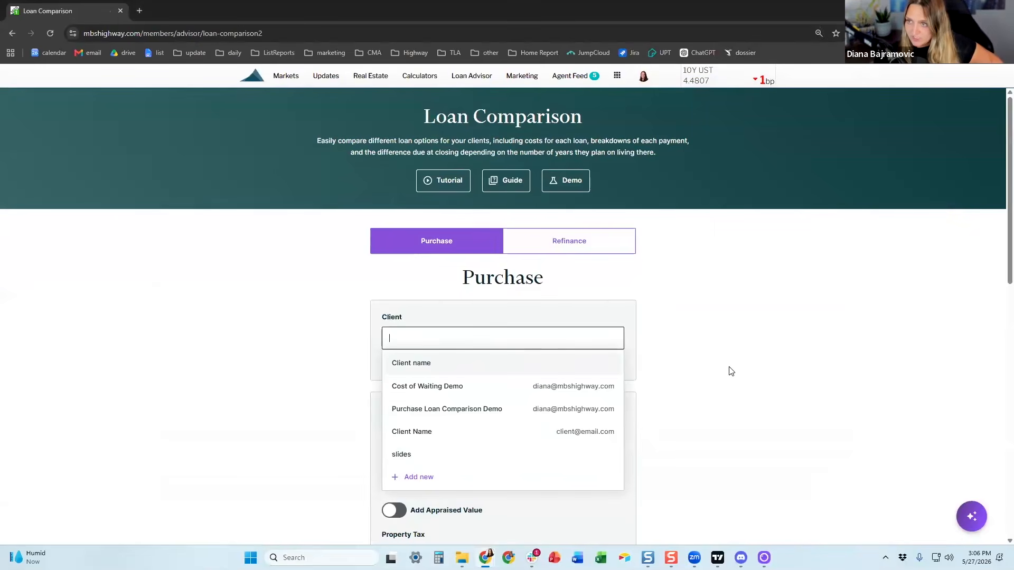
left_click(497, 340)
left_click(492, 340)
type("Clietn")
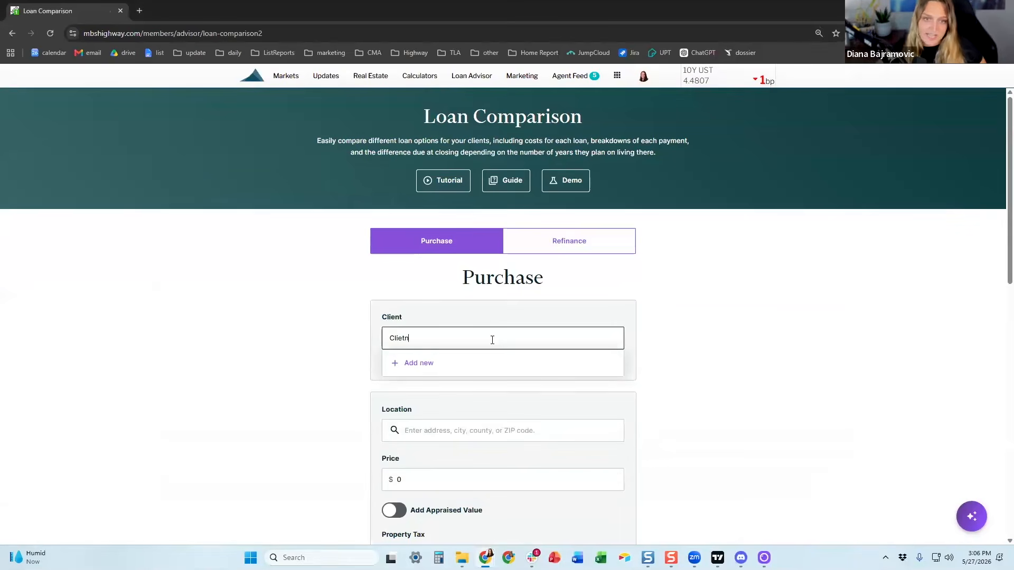
key("BackSpace")
key("BackSpace")
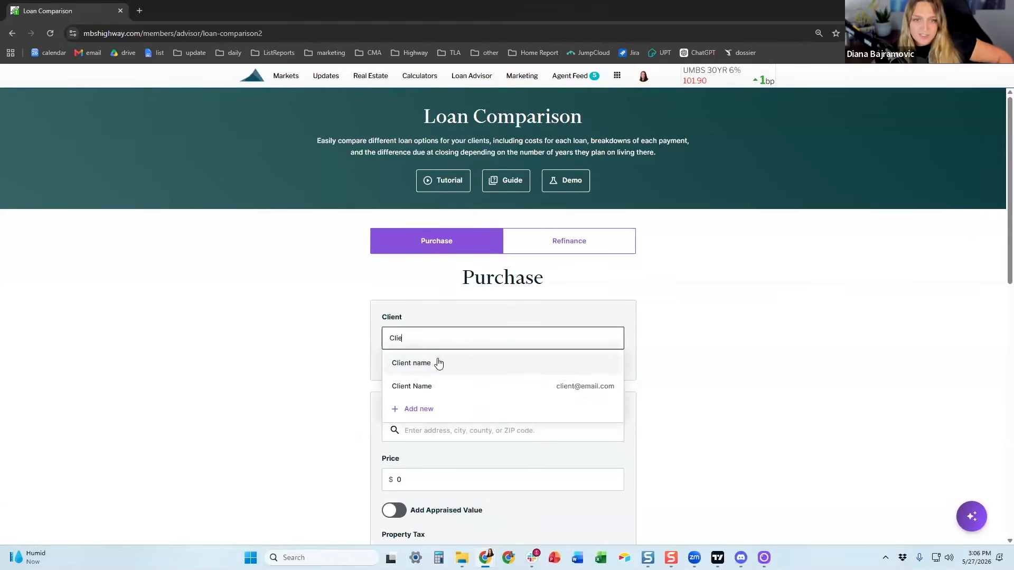
left_click(420, 407)
left_click(719, 207)
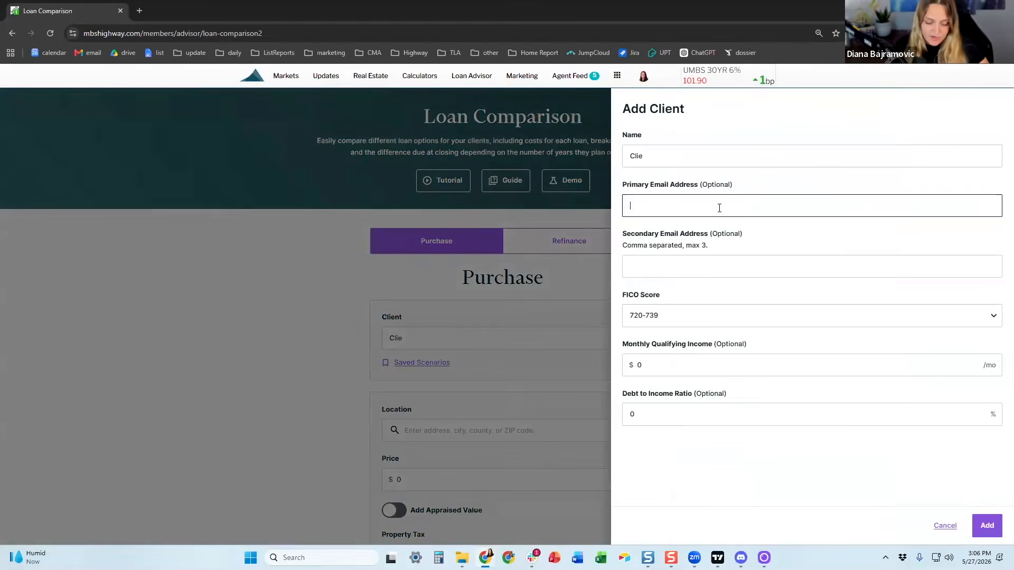
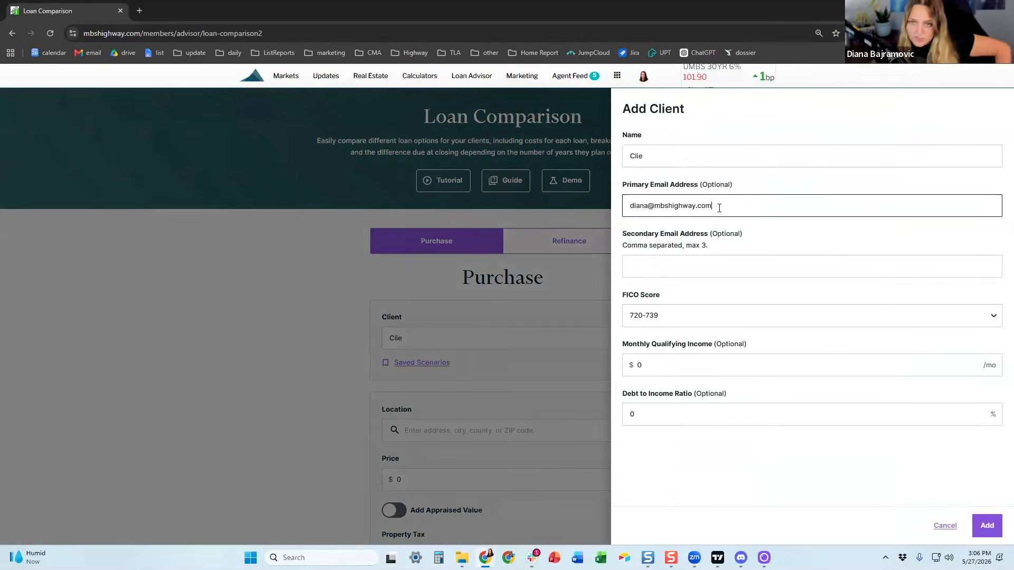
left_click(985, 528)
scroll(507, 339, "down", 3)
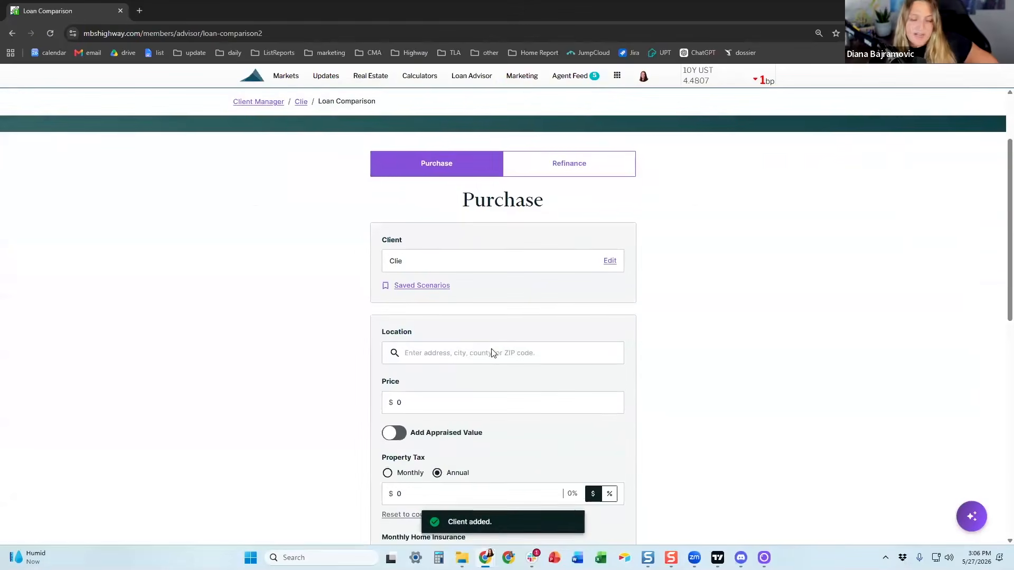
Step: Set the location to Holmdel, NJ 07733 and the price to $600,000, then continue
left_click(468, 247)
type("07733")
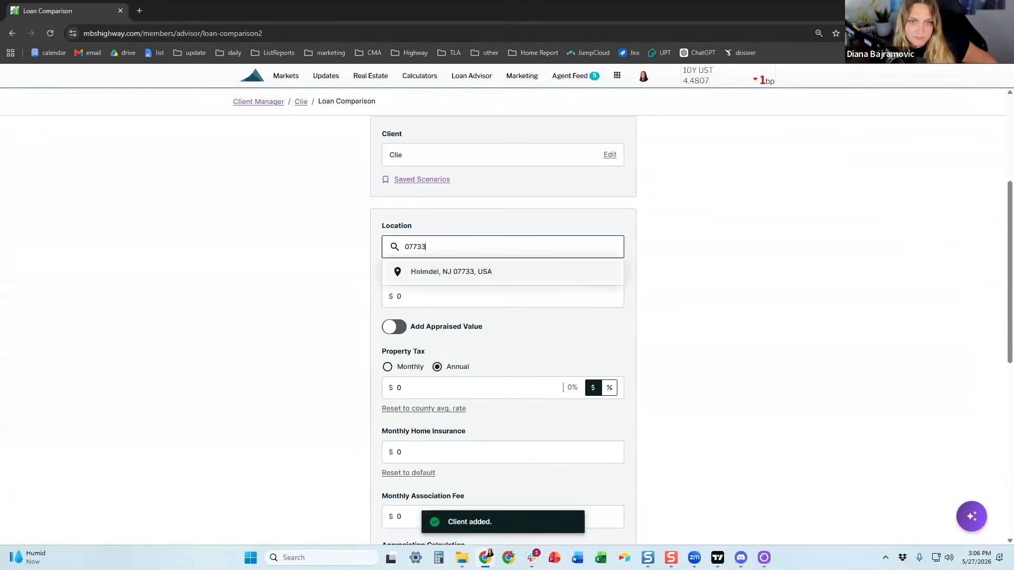
left_click(481, 284)
left_click(450, 305)
type("600,000")
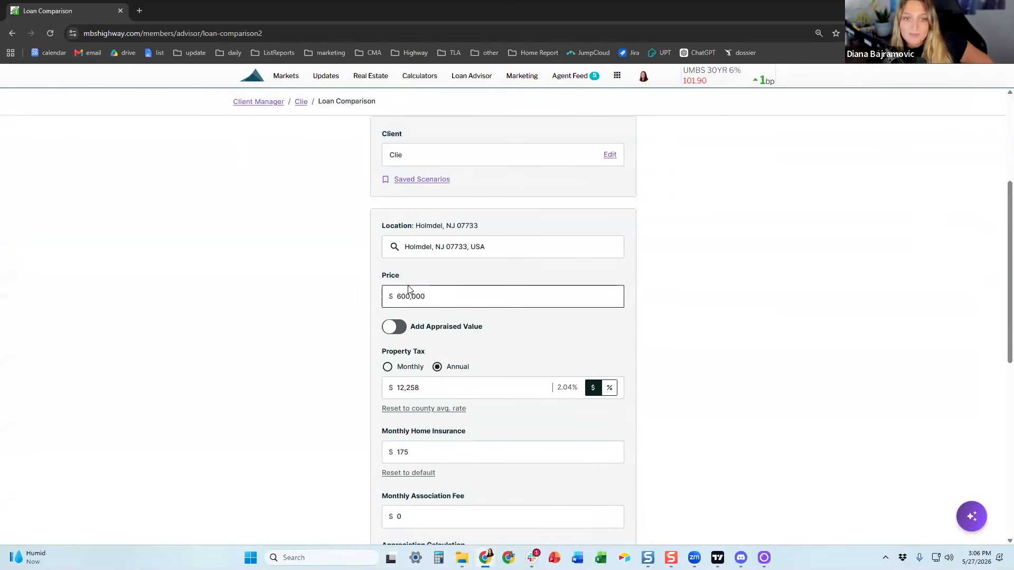
scroll(408, 290, "down", 2)
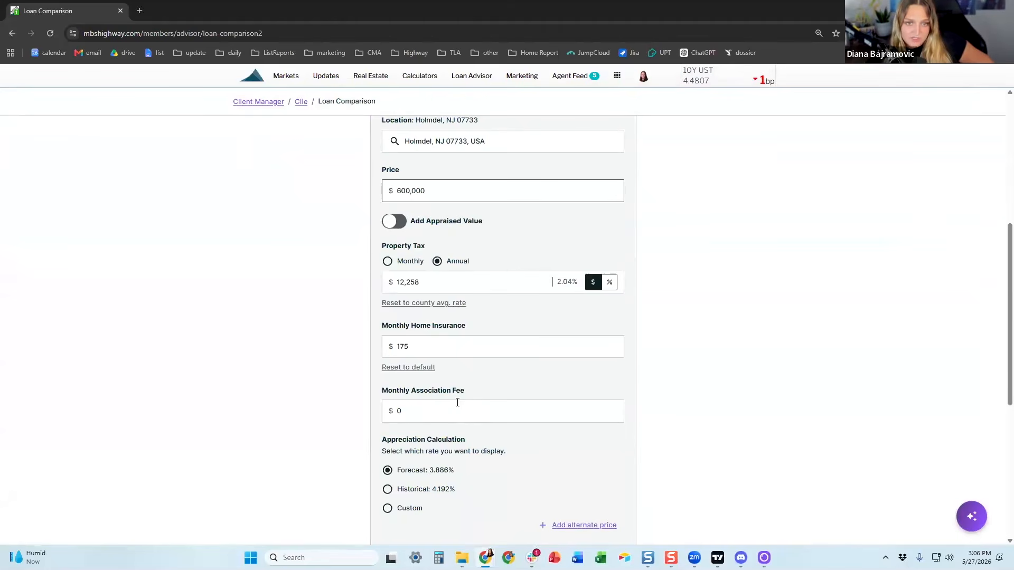
scroll(446, 399, "down", 2)
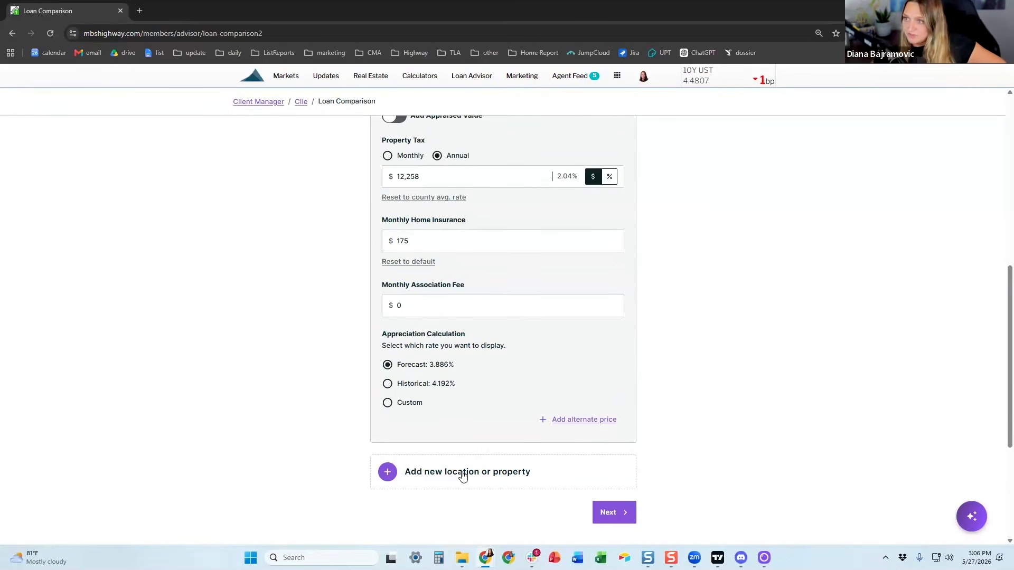
left_click(613, 515)
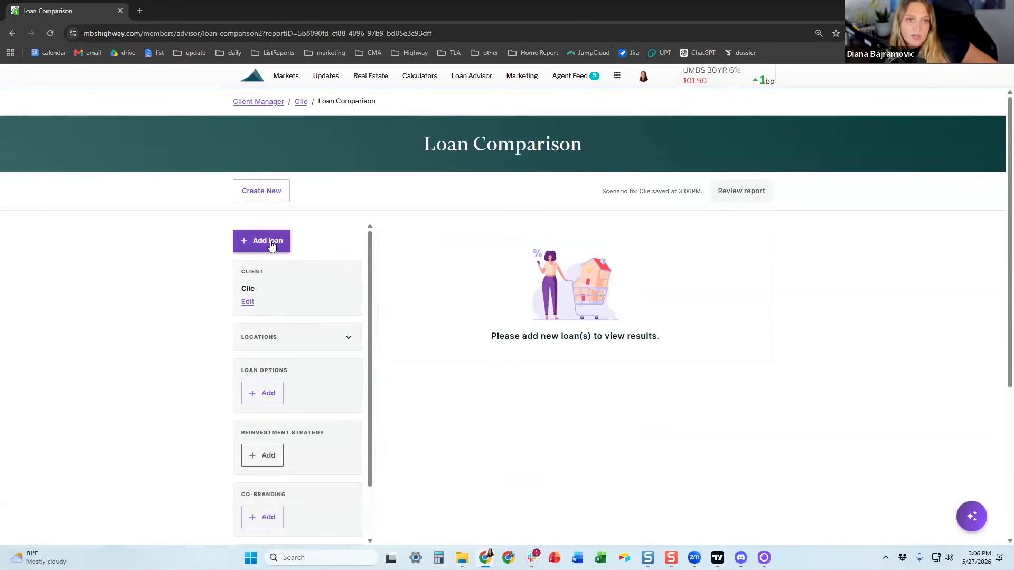
Step: Start a manual loan entry named 30-year fixed with a 20% down payment
left_click(271, 245)
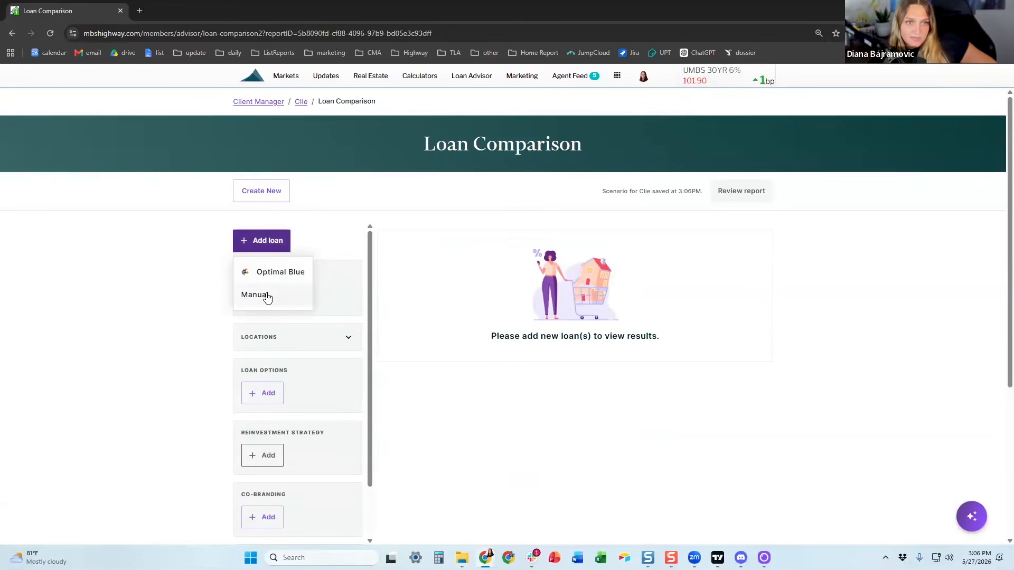
left_click(266, 296)
left_click(661, 154)
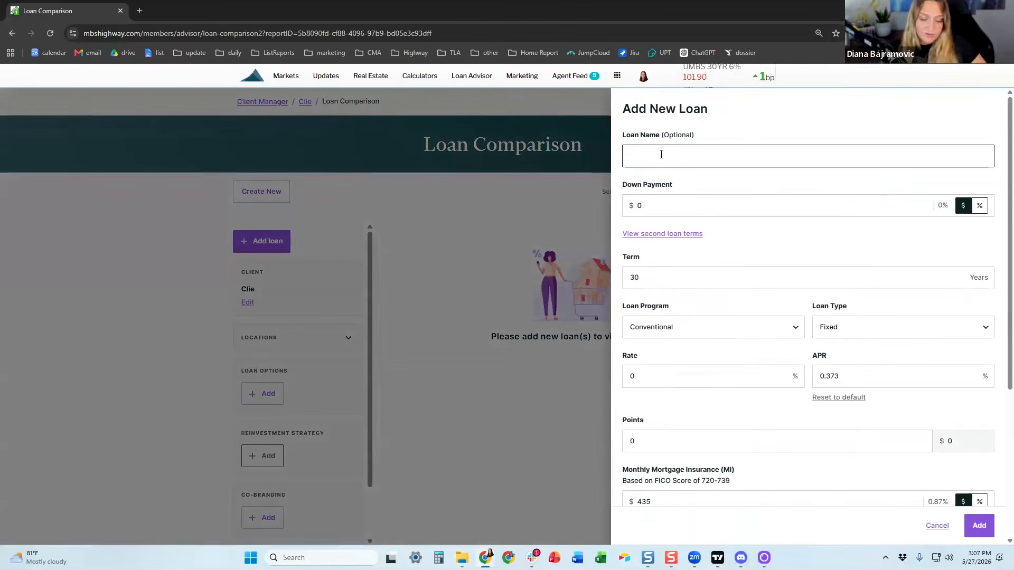
type("30-year fixed 6.5")
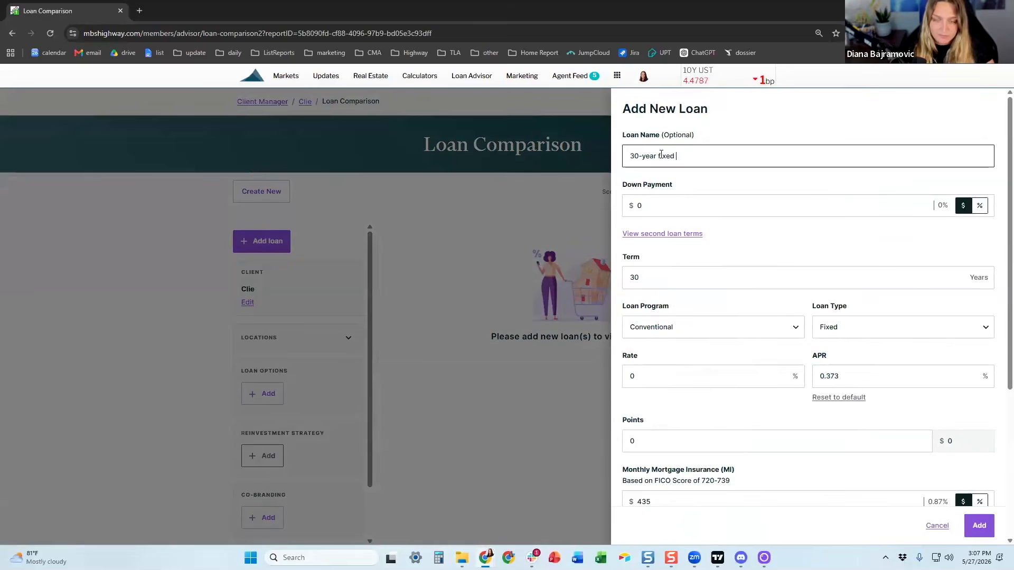
left_click(689, 214)
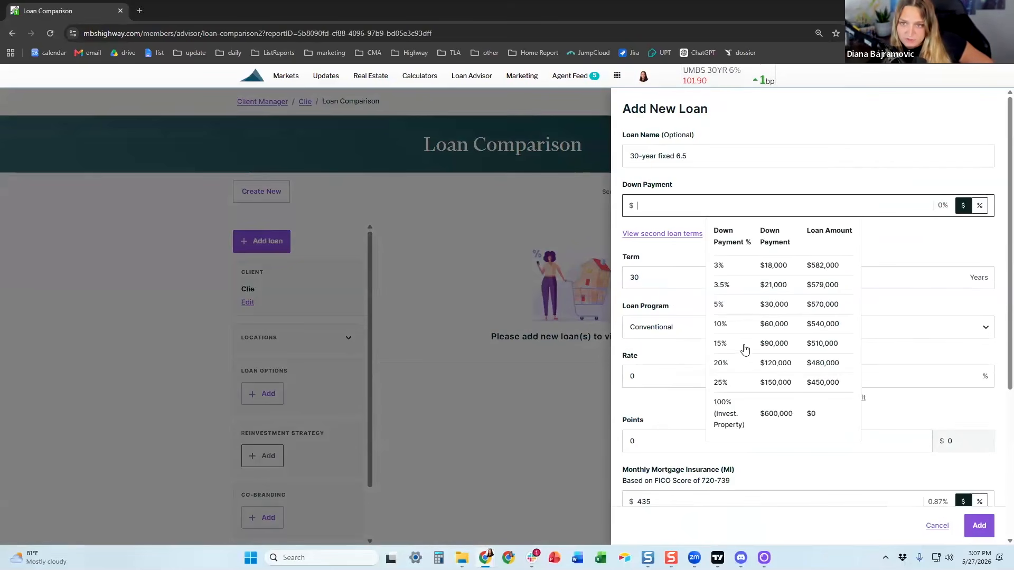
left_click(762, 367)
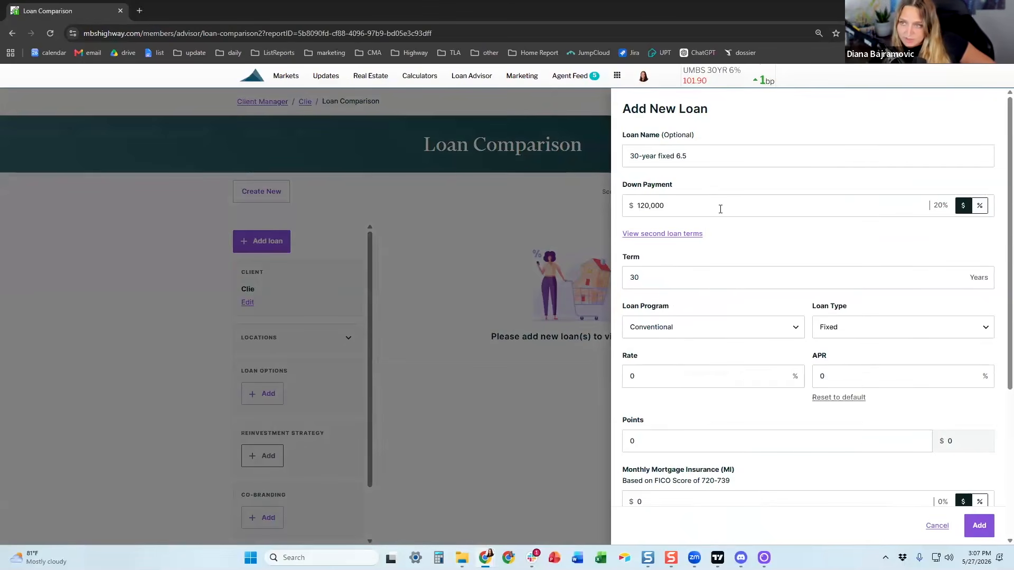
left_click(675, 214)
left_click(709, 203)
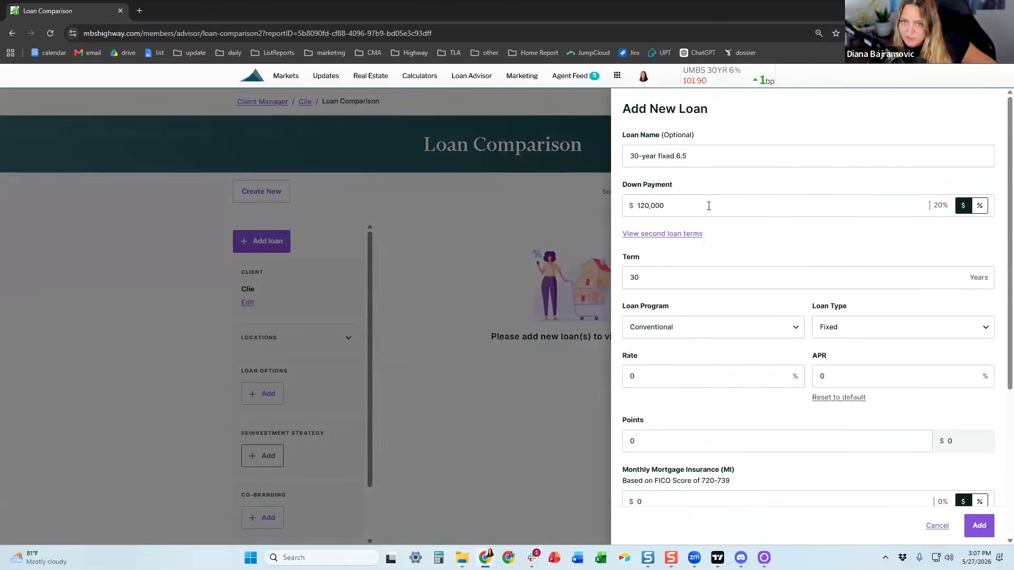
scroll(707, 228, "down", 1)
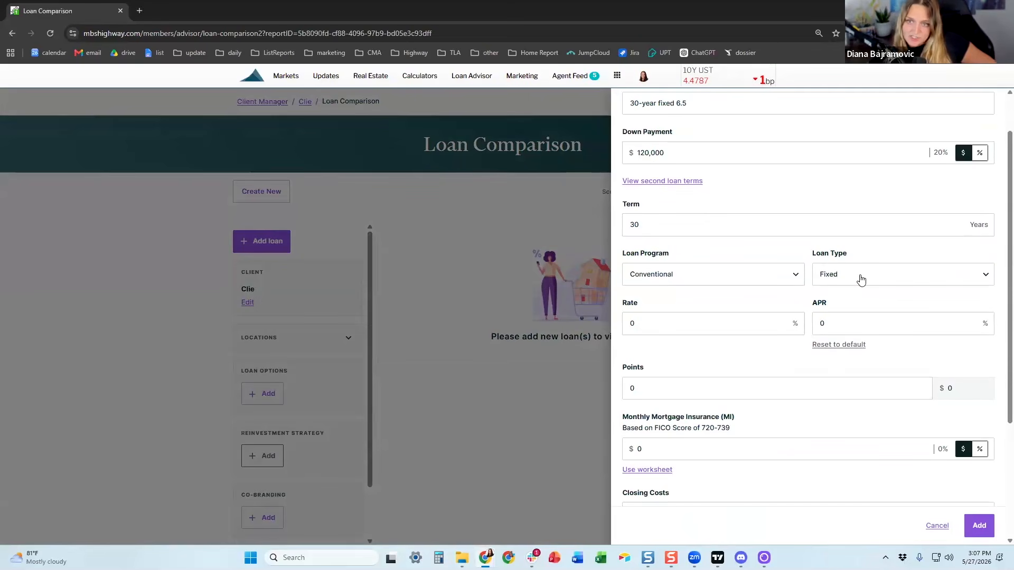
Step: Keep the loan as a Conventional Fixed program at a 6.5% rate
left_click(837, 281)
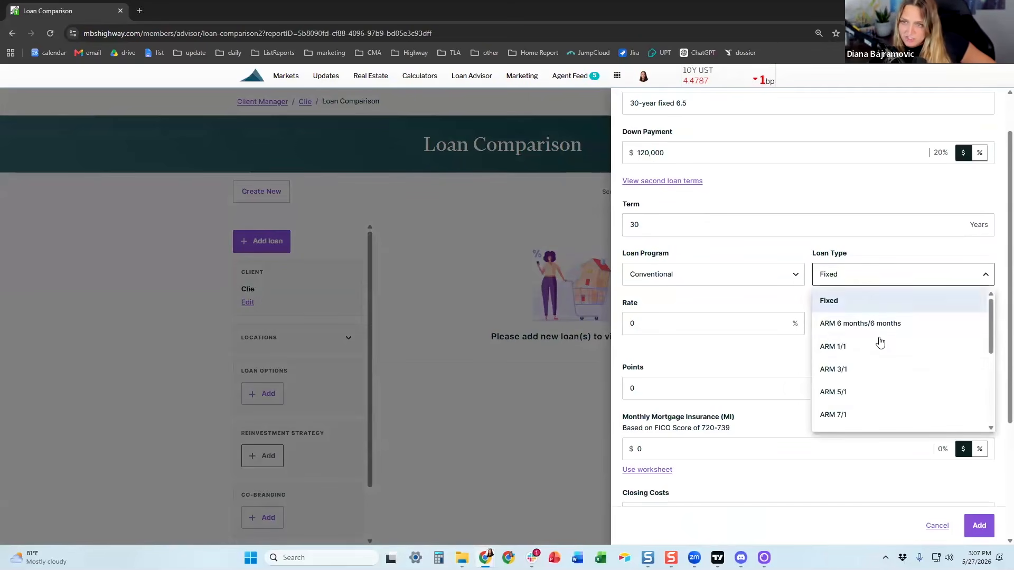
left_click(729, 258)
left_click(718, 275)
left_click(663, 304)
left_click(645, 323)
type("6.5")
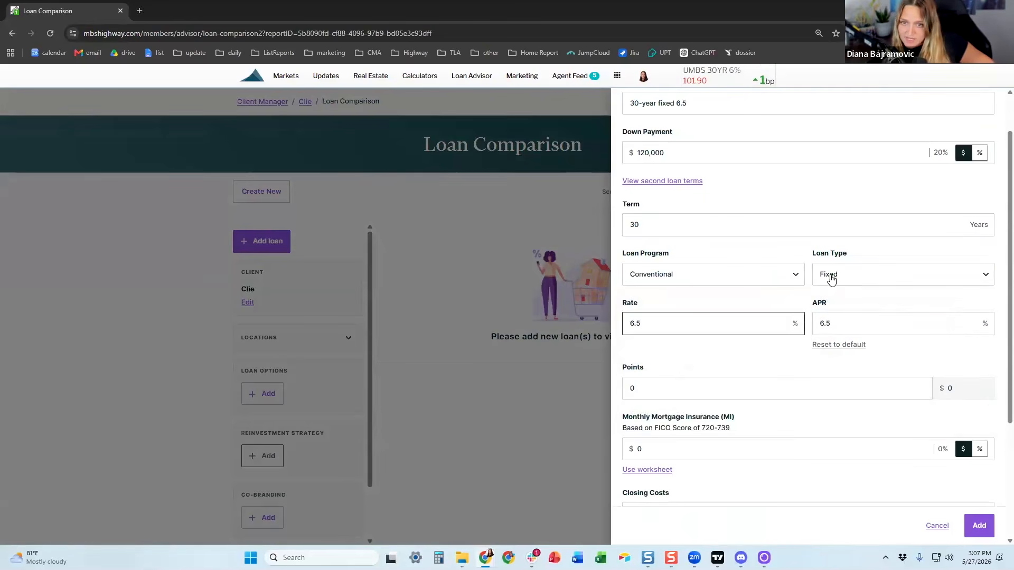
Step: Enter $10,000 closing costs and $5,000 prepaids and escrows, then add the loan
scroll(768, 290, "down", 1)
scroll(768, 290, "down", 1)
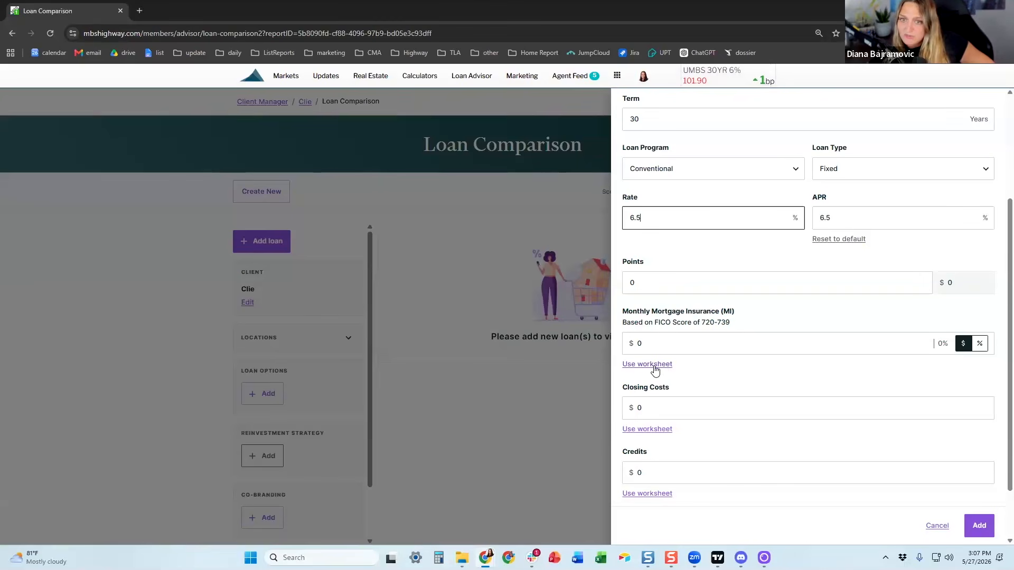
scroll(644, 433, "down", 1)
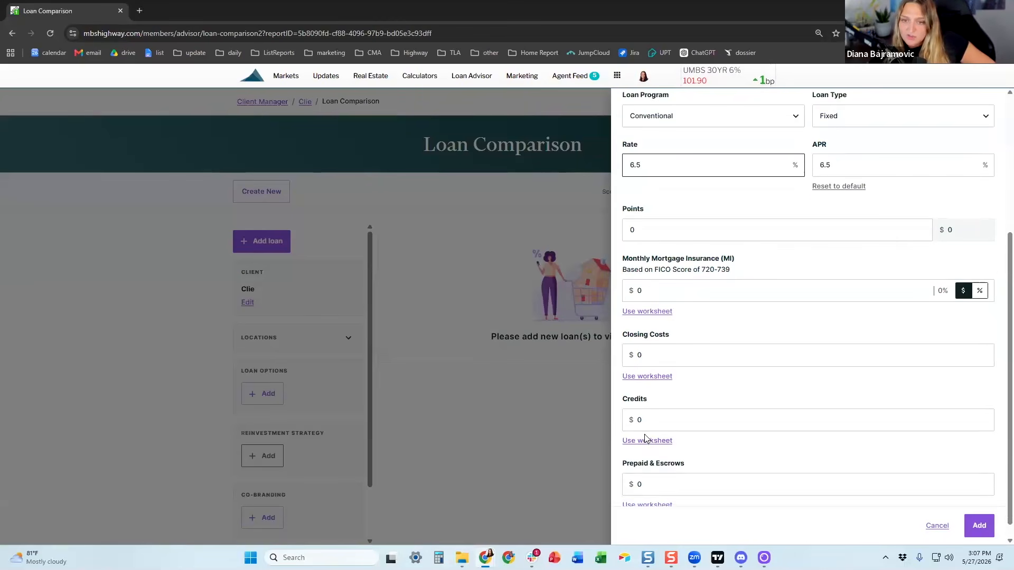
scroll(647, 454, "down", 1)
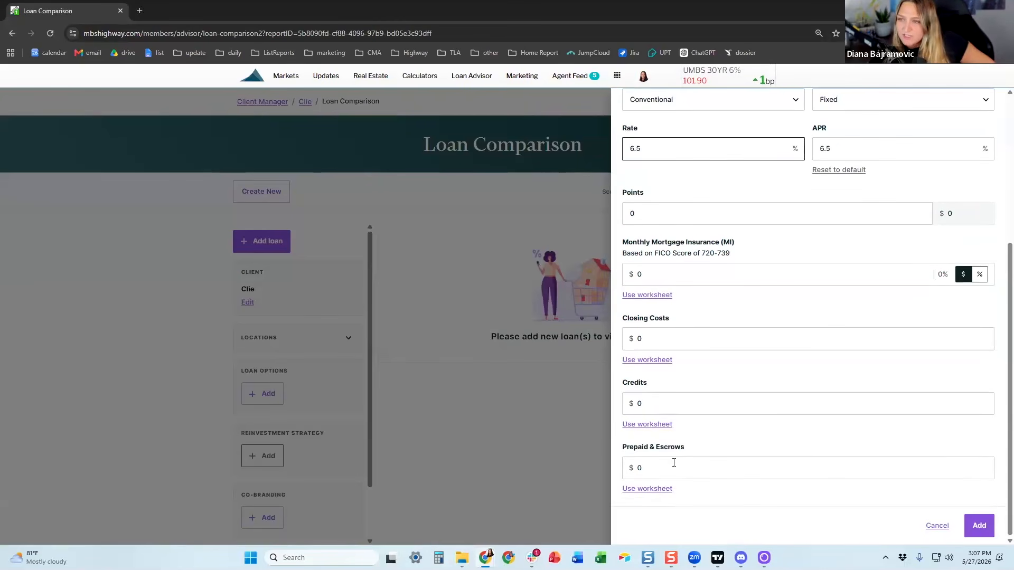
left_click(652, 339)
type("10,000")
left_click(672, 454)
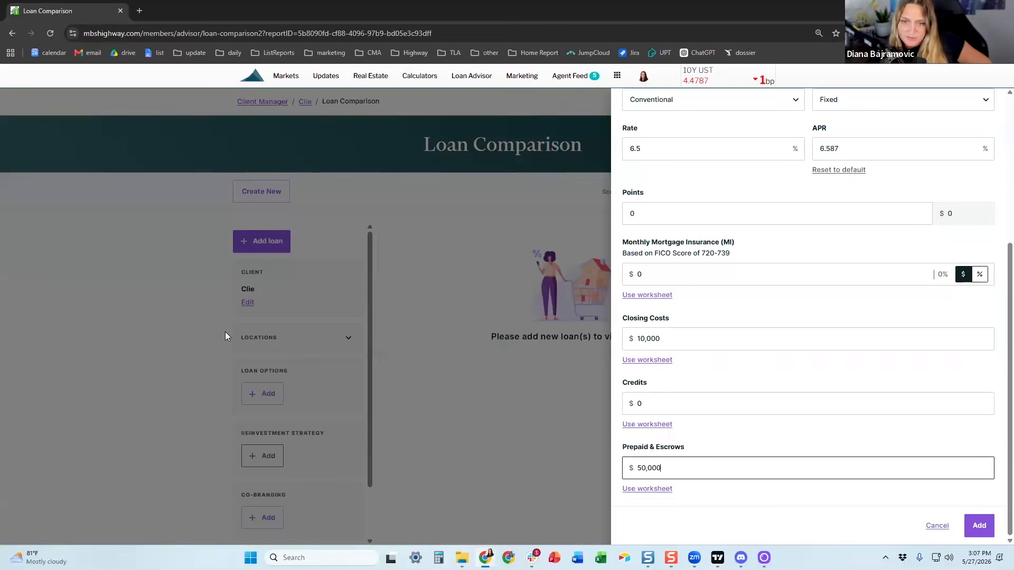
left_click(978, 525)
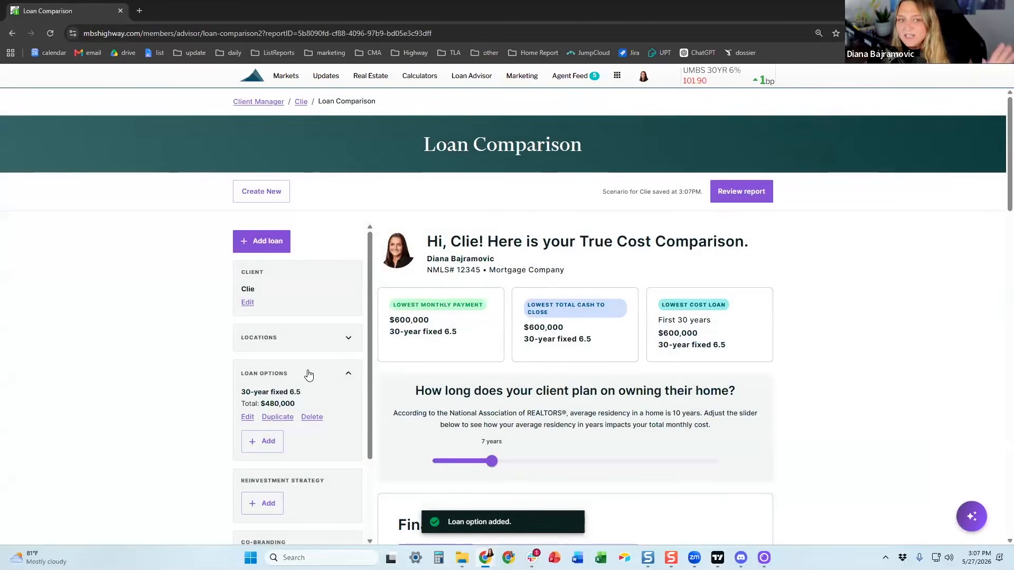
Step: Duplicate the first loan with a 15% down payment and add it as a second option
scroll(310, 373, "down", 2)
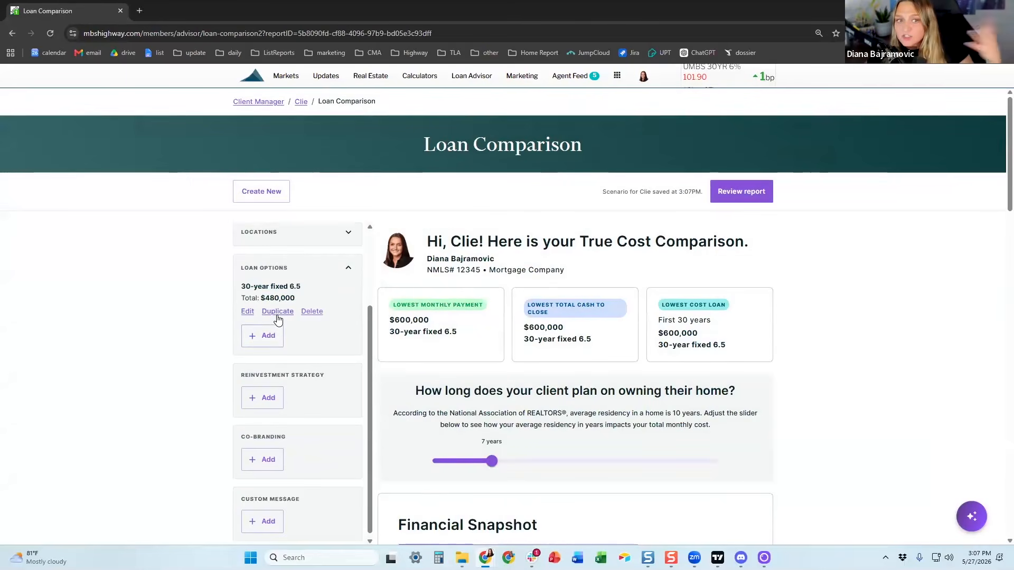
left_click(278, 314)
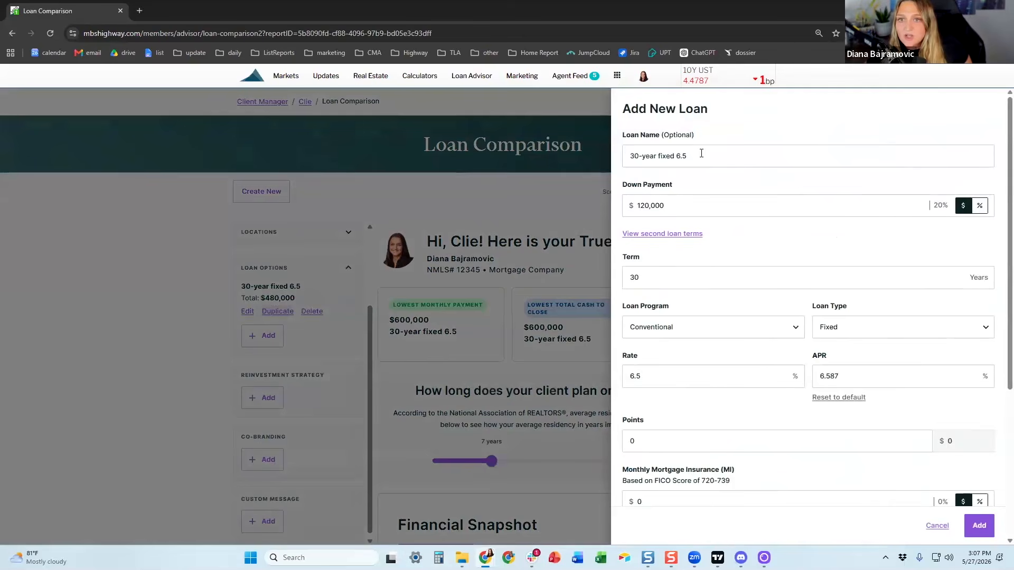
left_click(682, 200)
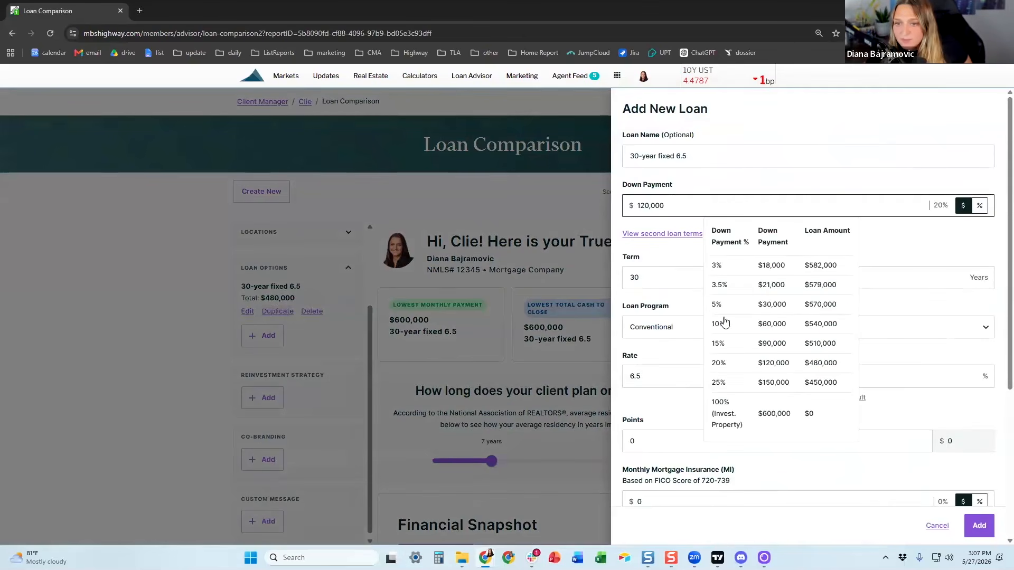
left_click(734, 345)
scroll(734, 335, "down", 1)
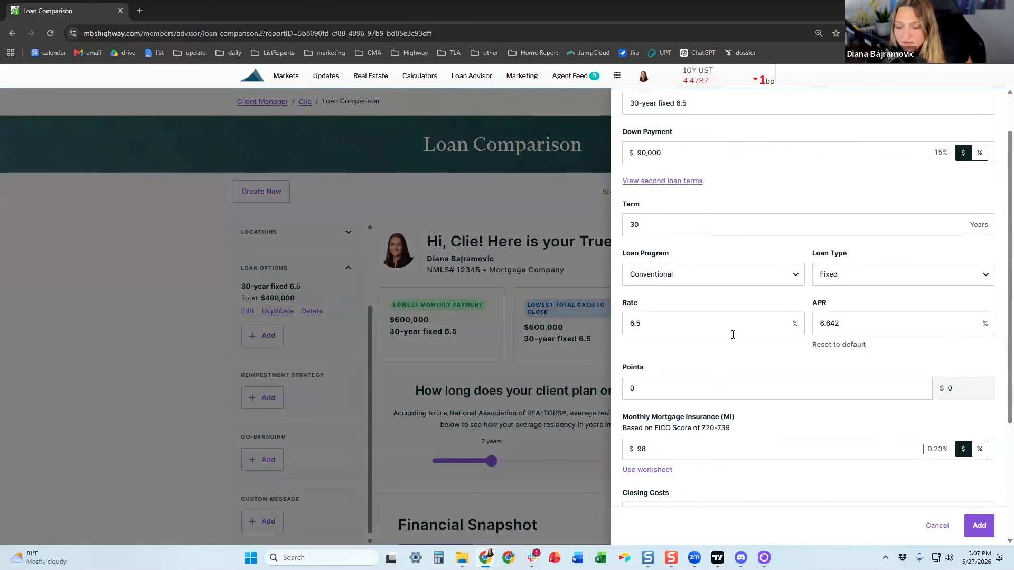
scroll(680, 366, "down", 1)
left_click(659, 396)
left_click(671, 400)
left_click_drag(730, 375, 700, 379)
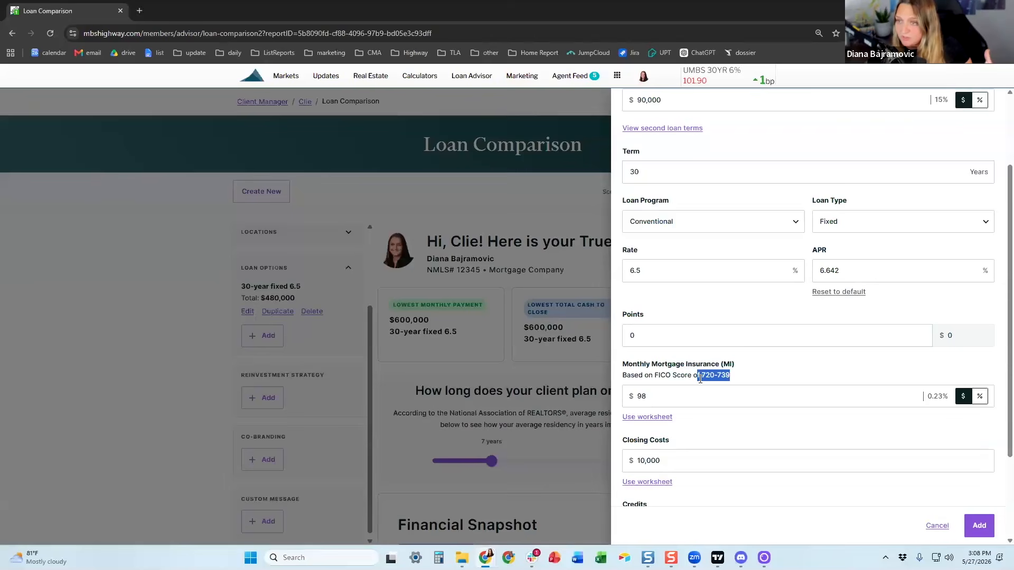
left_click(705, 379)
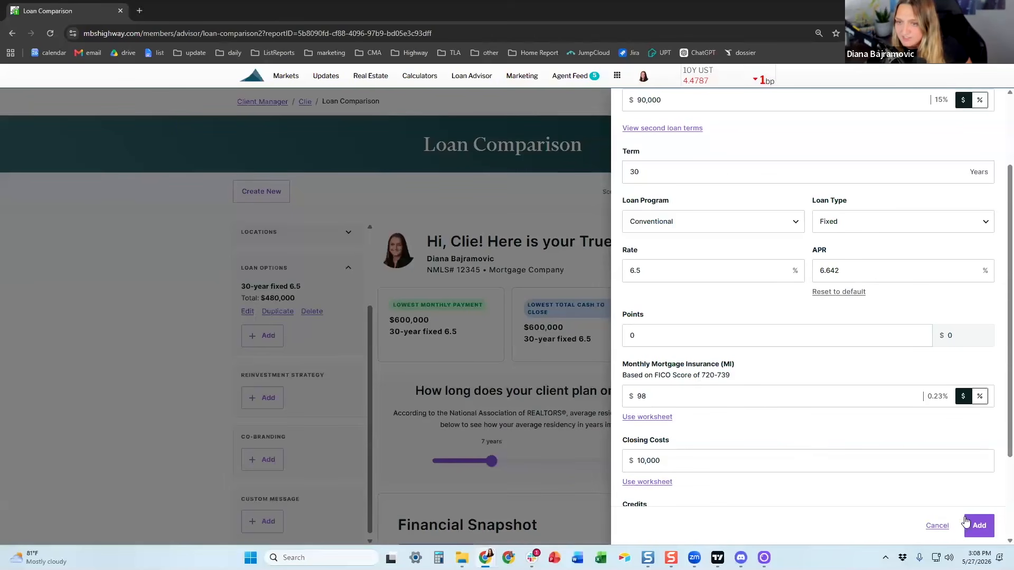
left_click(979, 527)
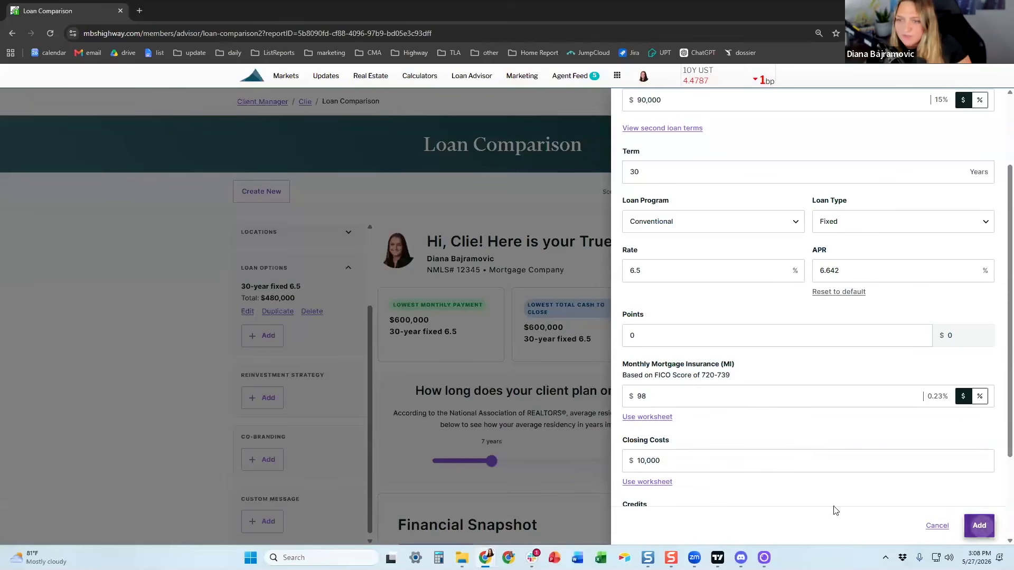
Step: Drag the $510,000 option above the $480,000 one, then move it back to second
scroll(290, 317, "up", 1)
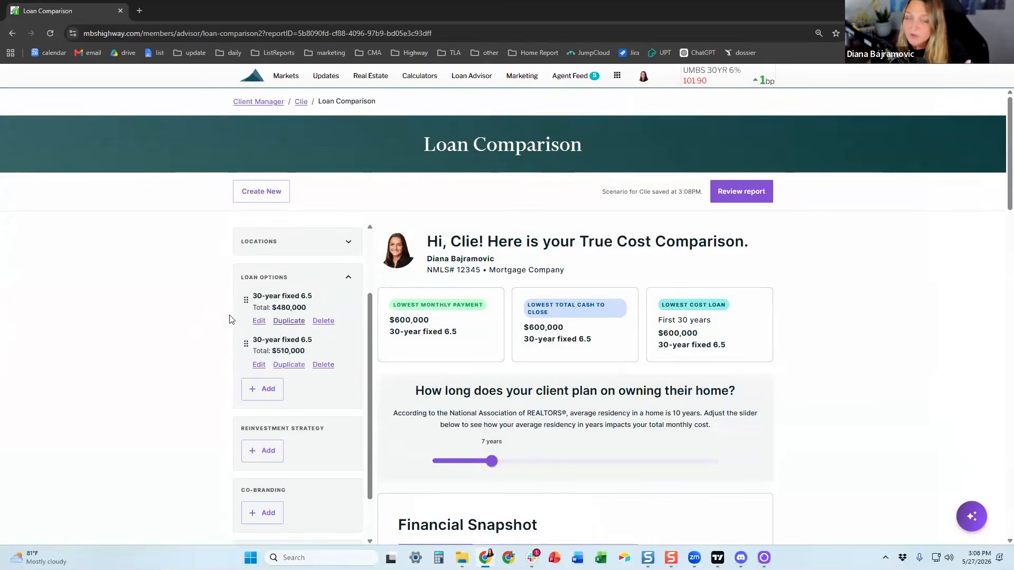
left_click_drag(242, 345, 245, 300)
left_click_drag(245, 344, 248, 318)
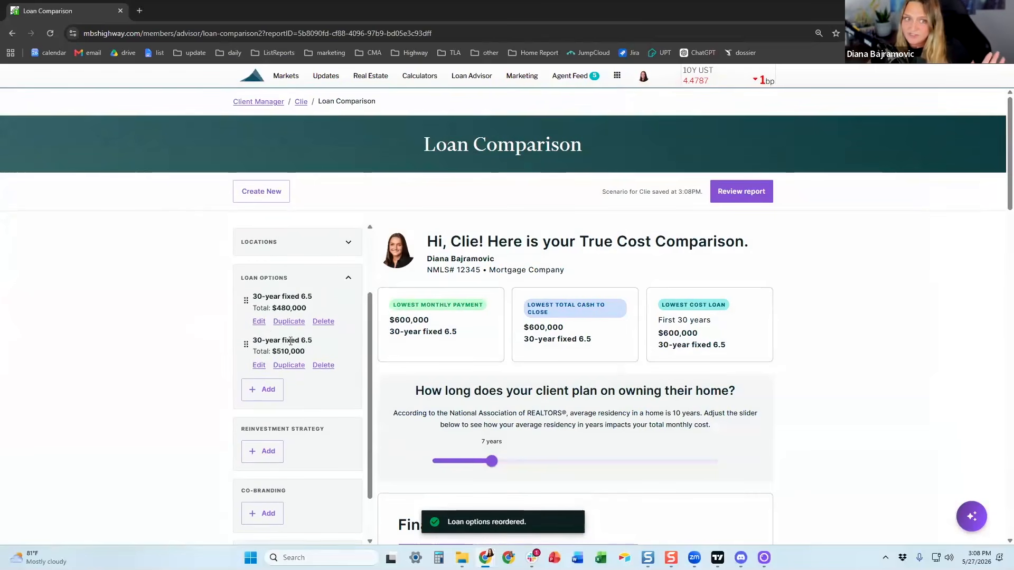
scroll(291, 364, "down", 1)
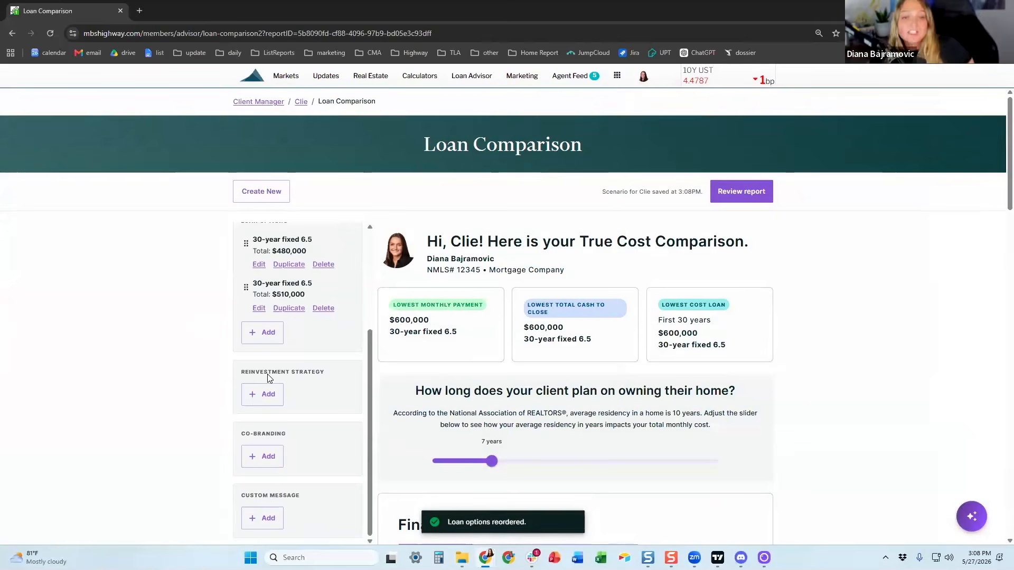
left_click(253, 404)
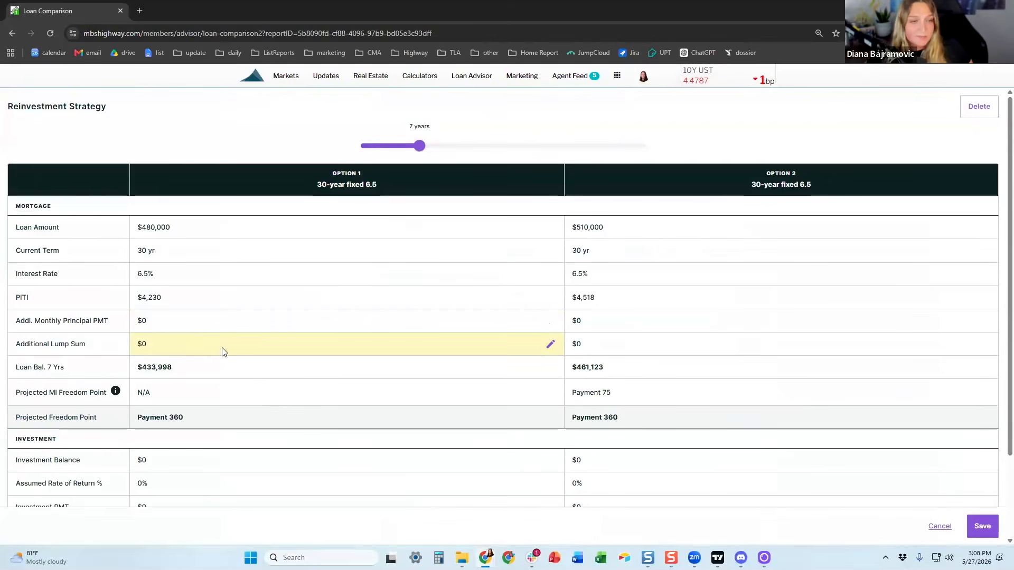
scroll(222, 349, "down", 2)
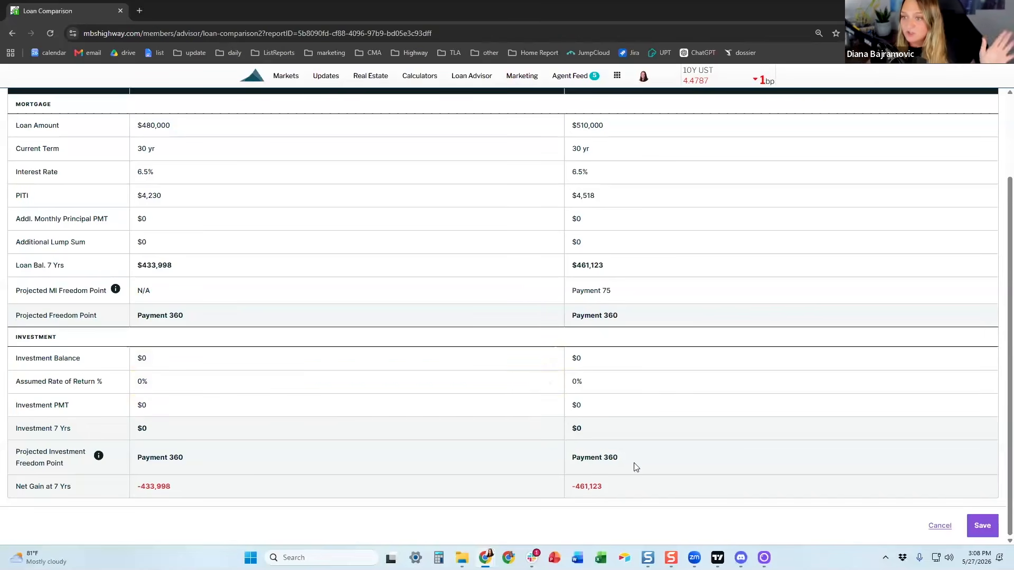
left_click(939, 526)
scroll(450, 358, "down", 2)
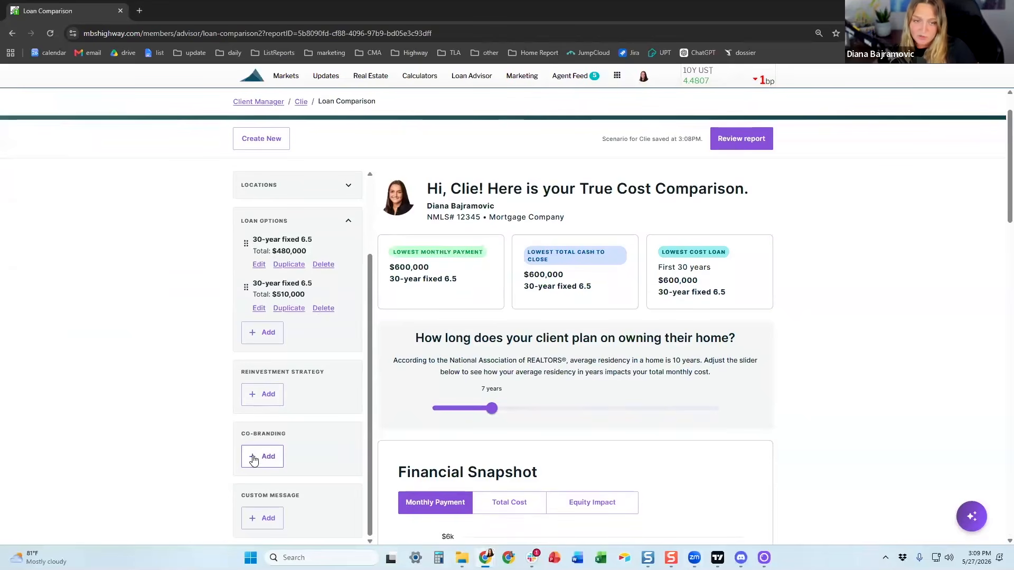
scroll(262, 456, "down", 1)
scroll(265, 454, "up", 2)
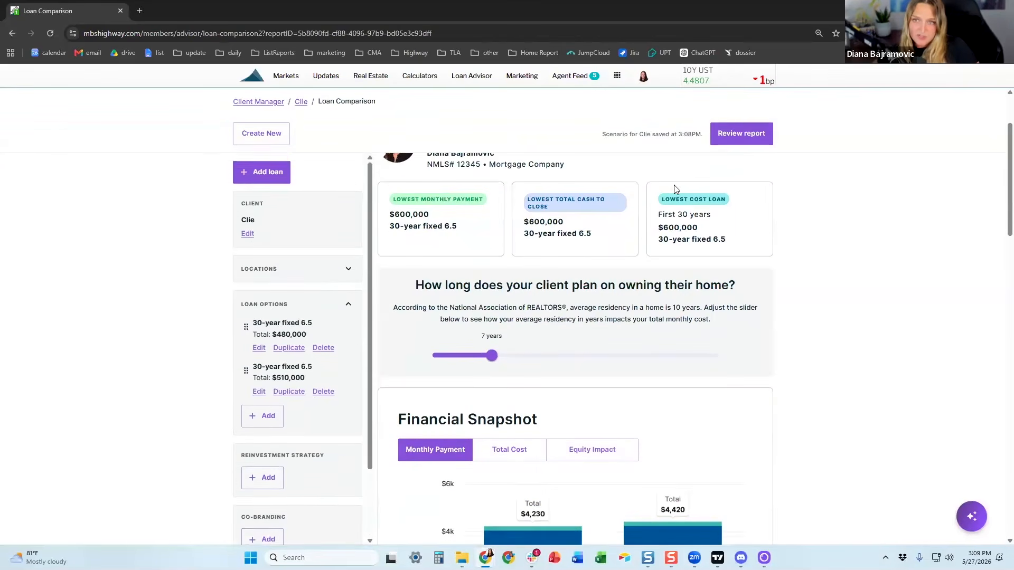
scroll(755, 177, "up", 2)
Step: Switch to the report preview and review the True Cost Comparison section
left_click(752, 198)
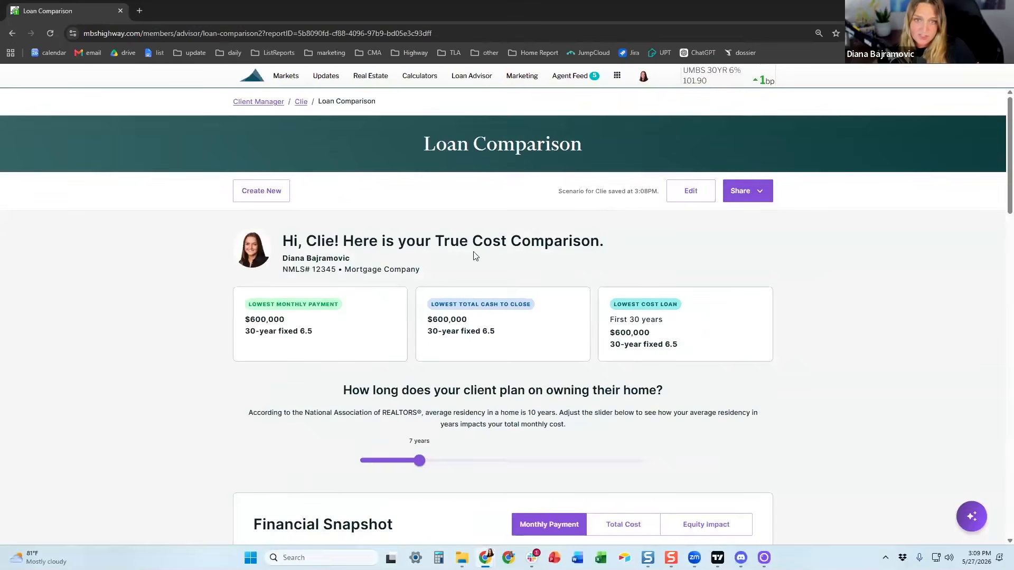
left_click_drag(475, 256, 437, 254)
left_click(456, 263)
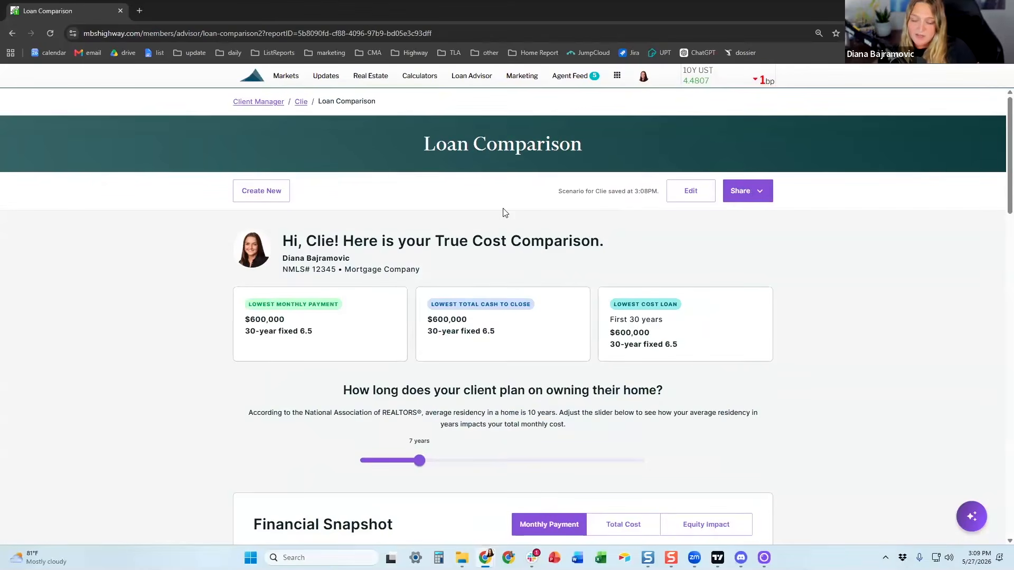
scroll(548, 298, "down", 4)
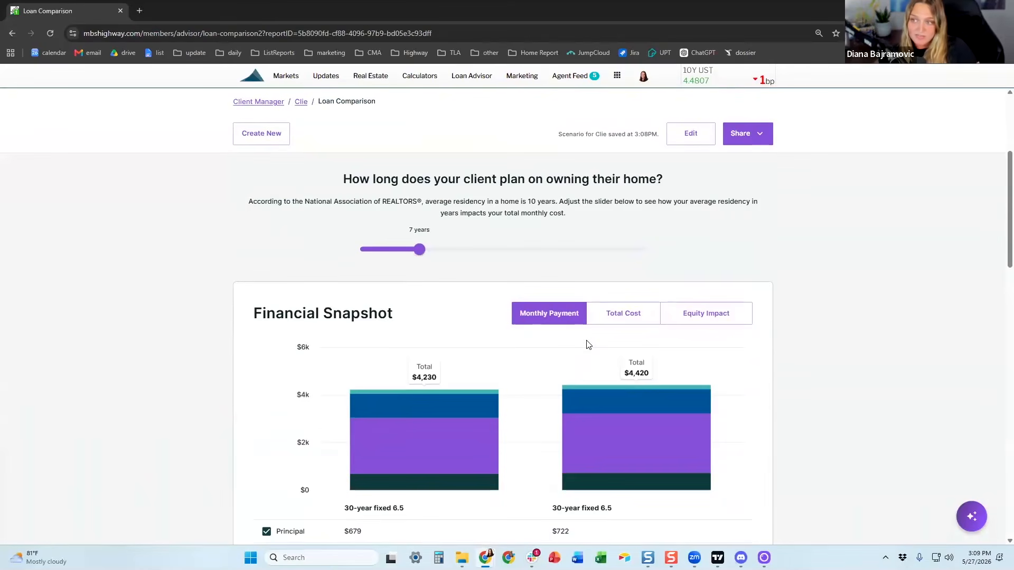
scroll(588, 344, "down", 2)
Step: Review the Equity Impact charts and Equity Snapshot for both loans
mouse_move(630, 338)
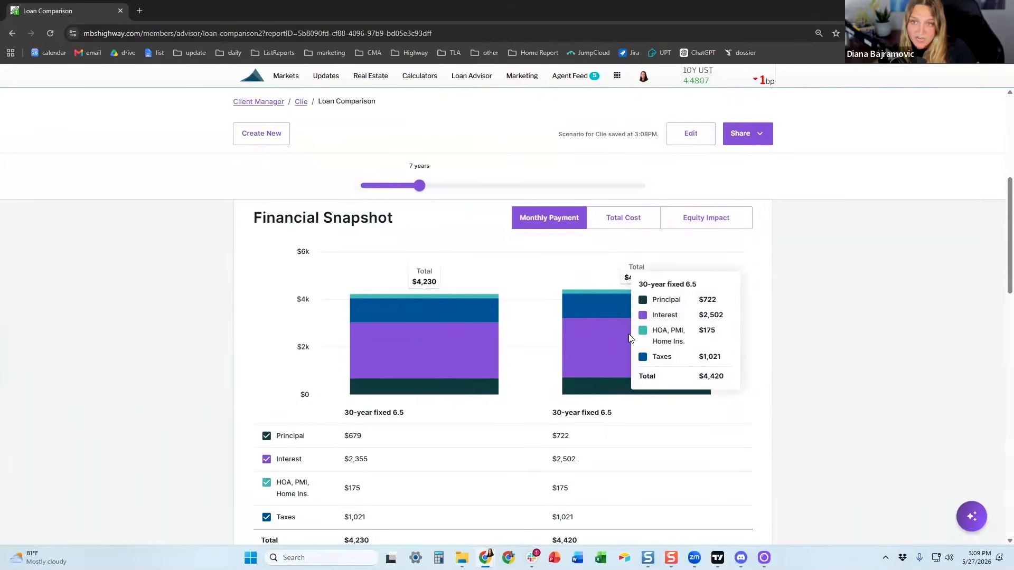
left_click(706, 225)
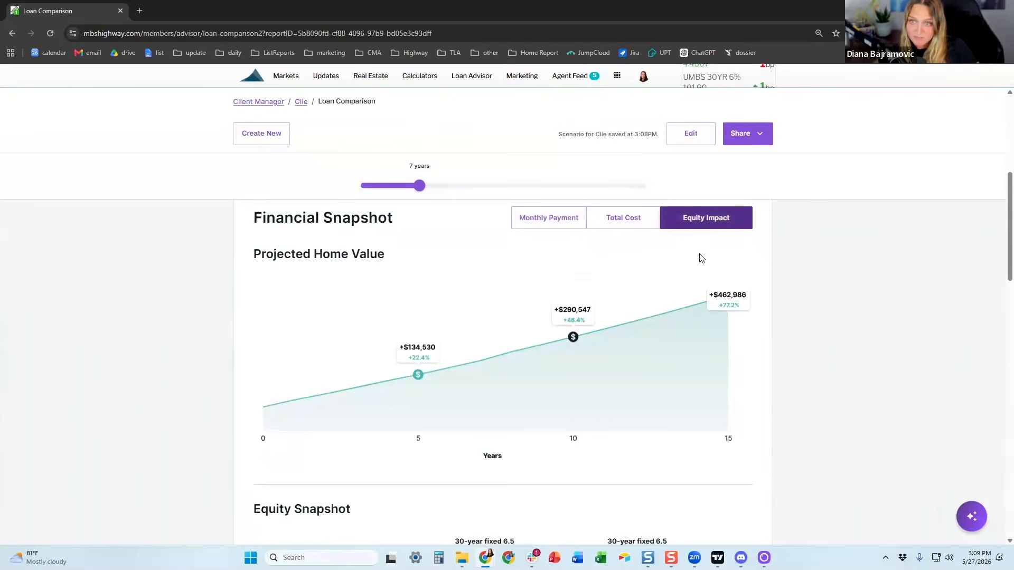
scroll(701, 258, "down", 5)
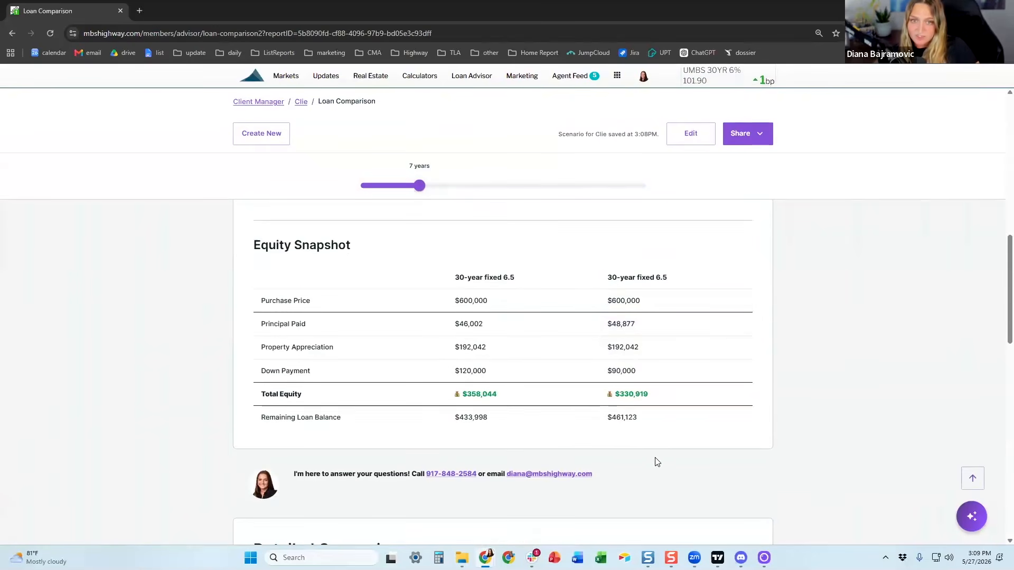
scroll(639, 434, "down", 3)
scroll(636, 431, "down", 5)
scroll(623, 436, "up", 12)
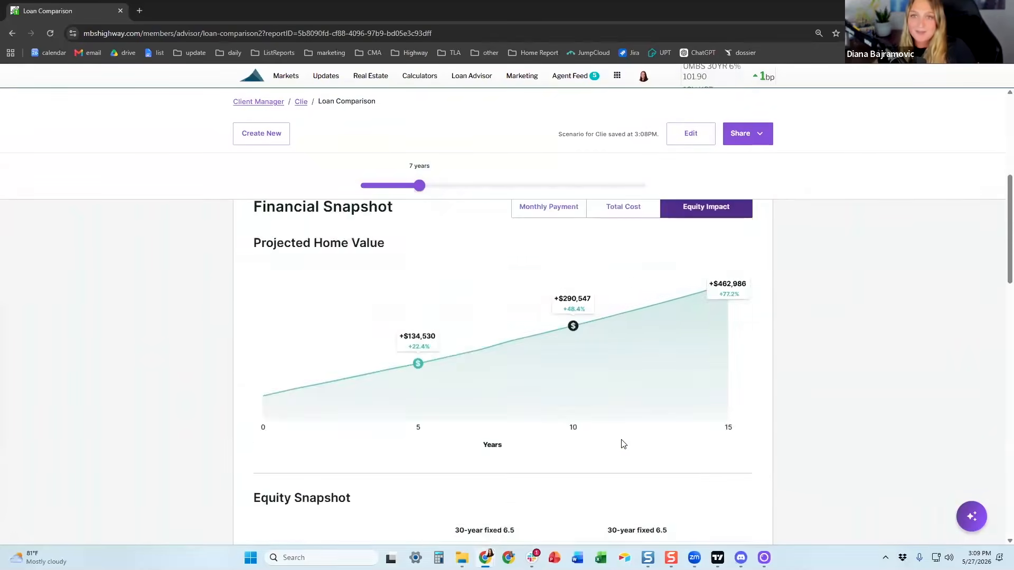
scroll(623, 445, "up", 6)
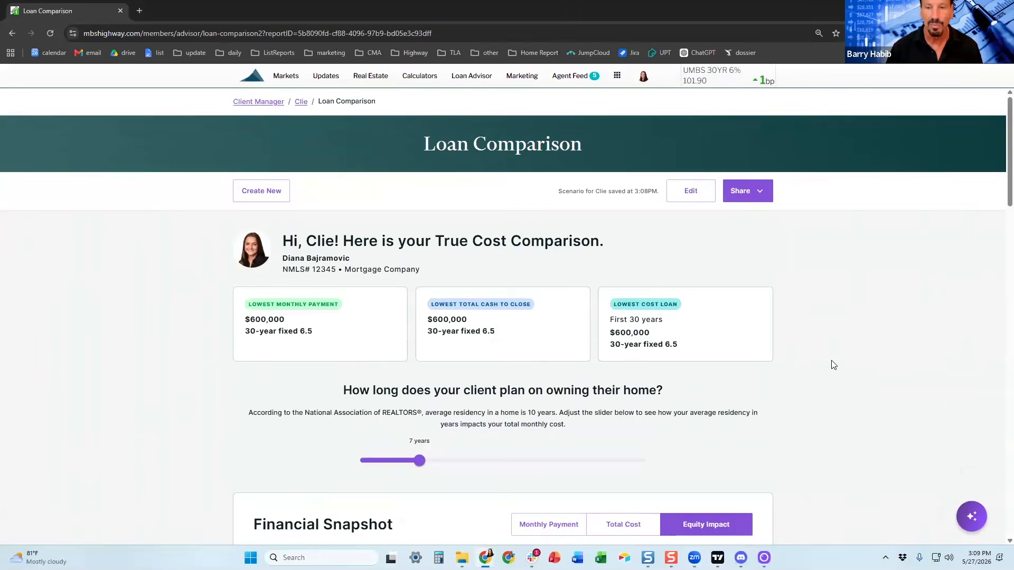
scroll(640, 373, "down", 2)
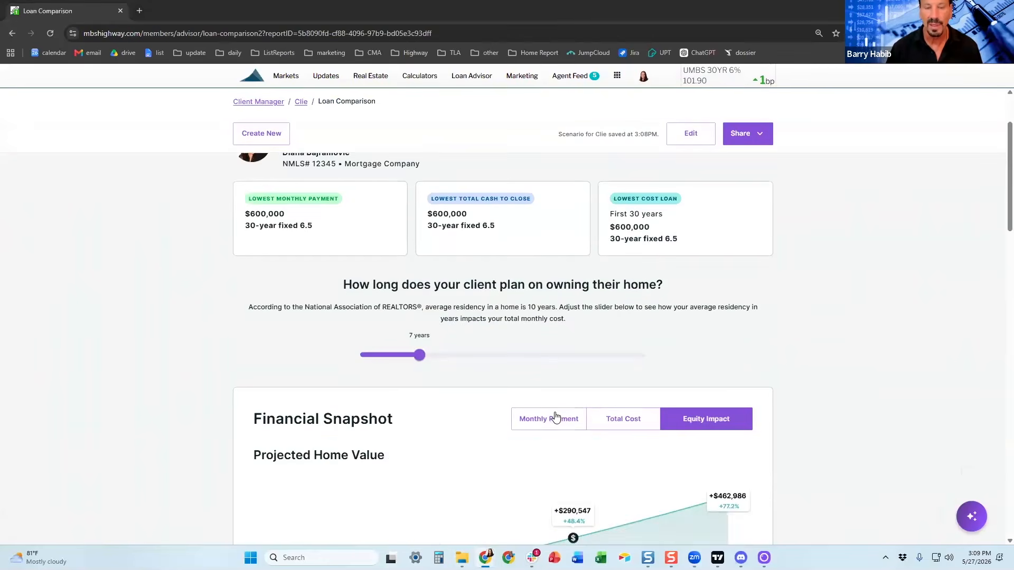
Step: Check the monthly payment breakdown, return to Equity Impact, and bring up the Share options
left_click(554, 418)
scroll(823, 347, "down", 2)
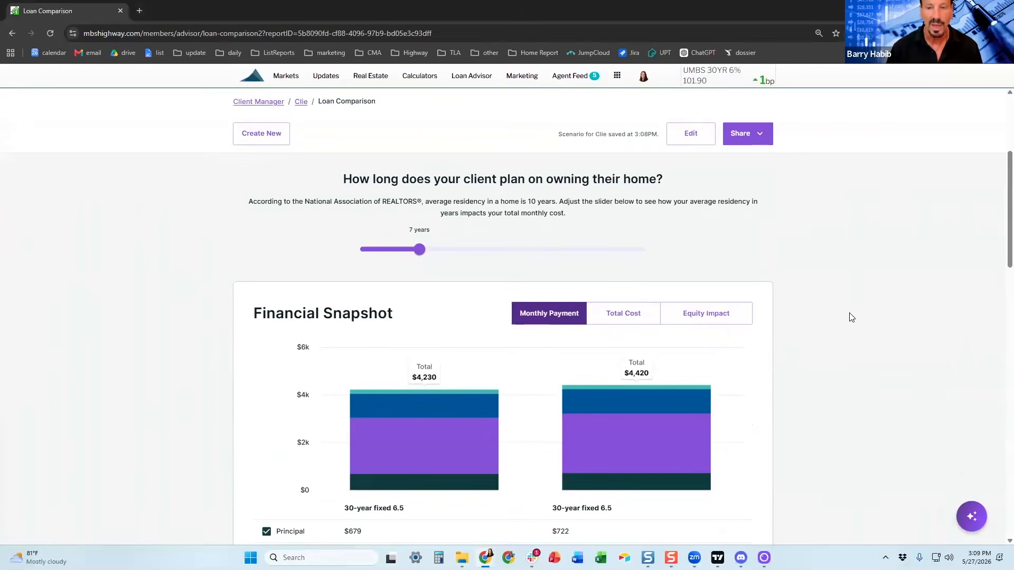
scroll(851, 317, "down", 2)
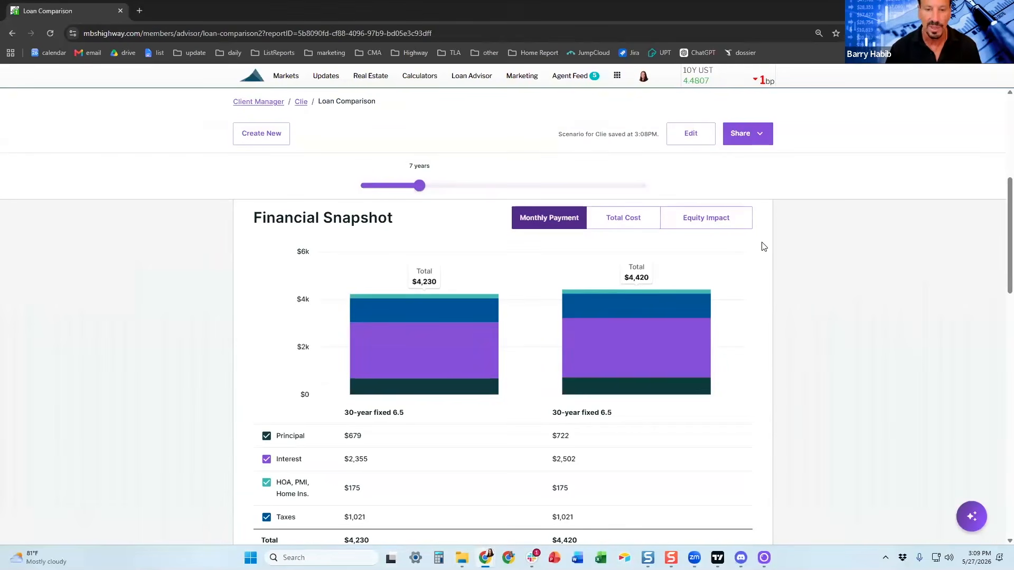
left_click(733, 226)
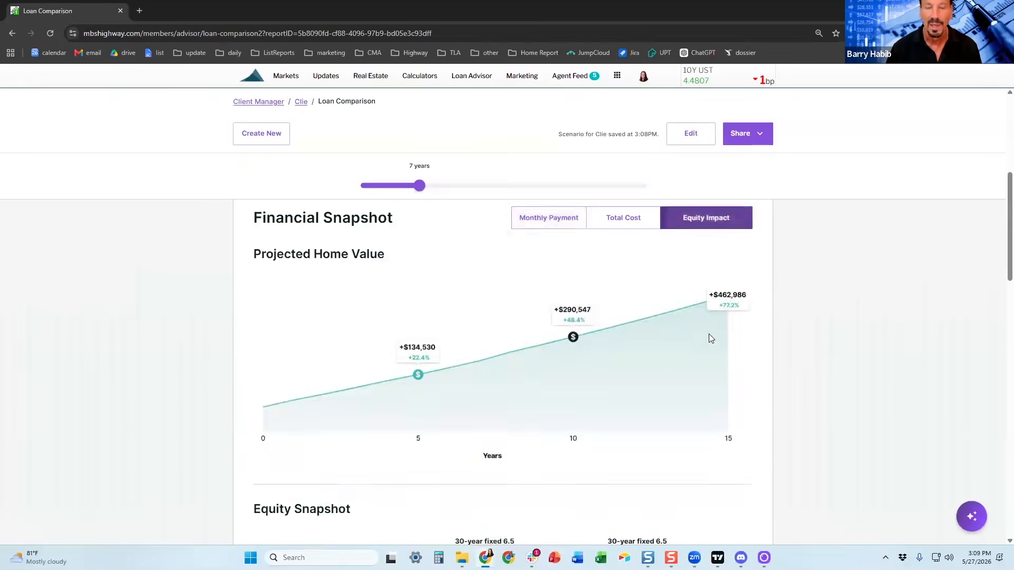
scroll(708, 336, "down", 3)
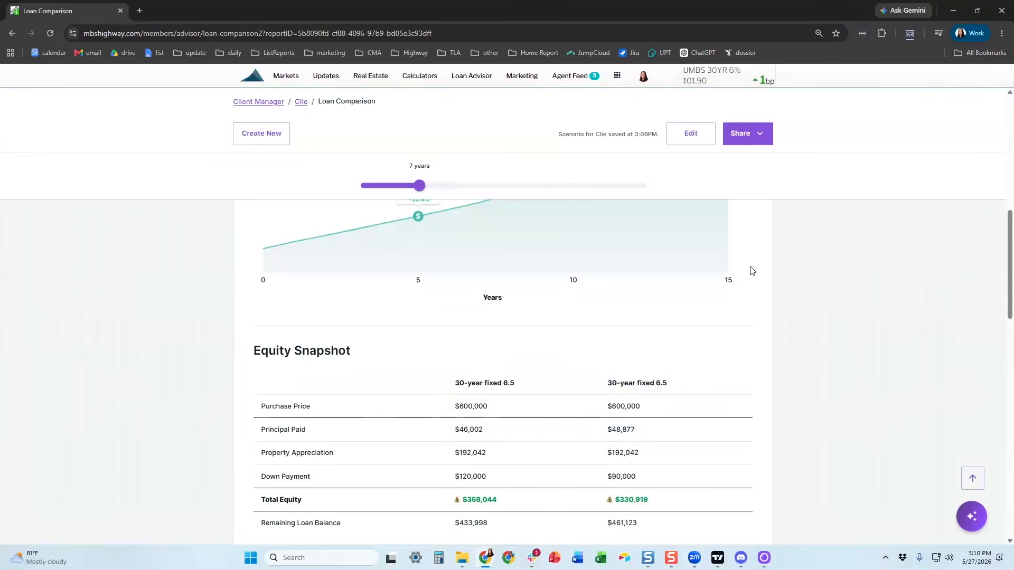
scroll(751, 271, "up", 5)
left_click(744, 133)
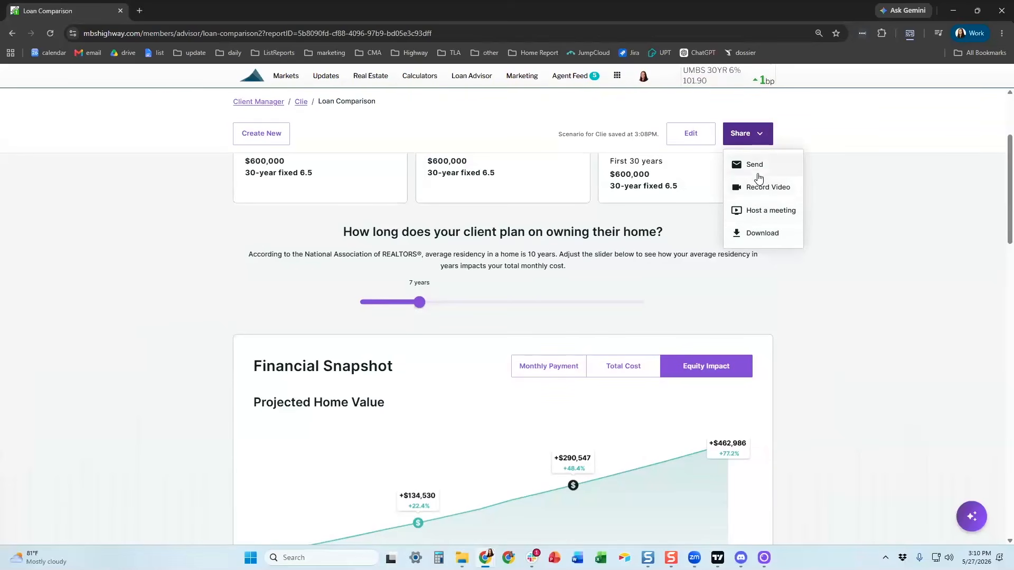
Step: Cancel the video recording and copy the report's shareable link from Send Loan Comparison
left_click(759, 192)
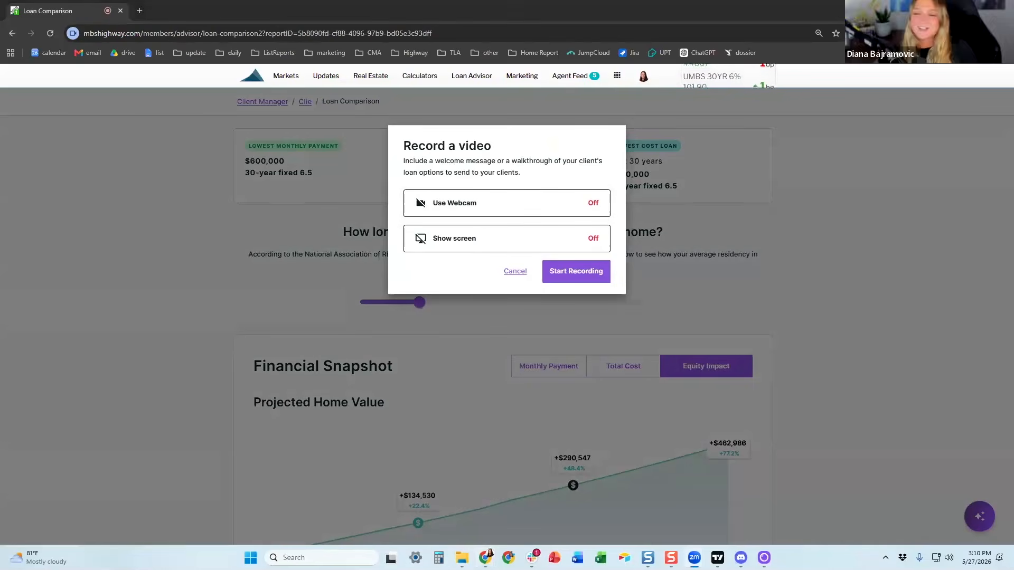
left_click(510, 274)
left_click(749, 136)
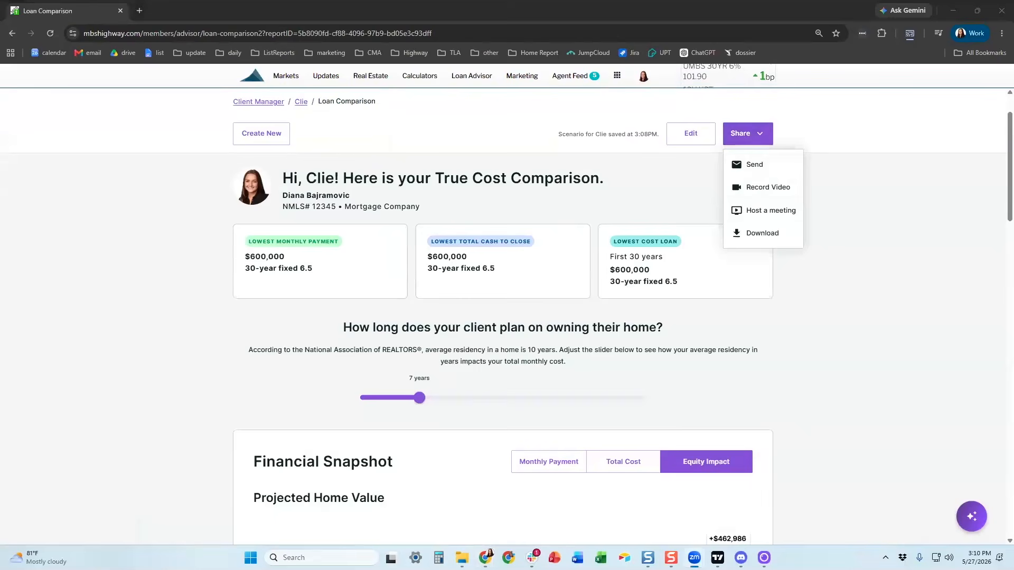
left_click(753, 168)
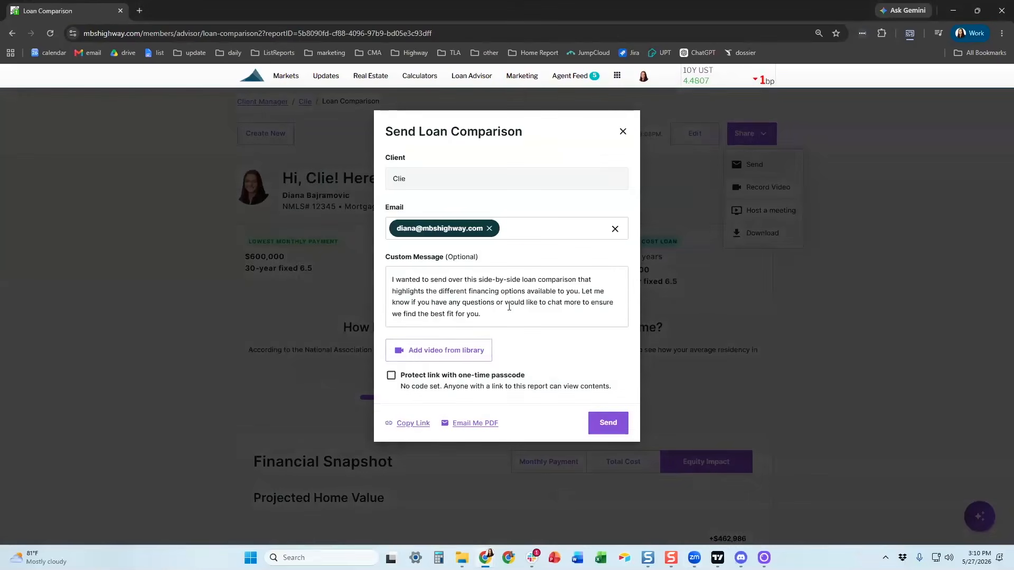
left_click(404, 425)
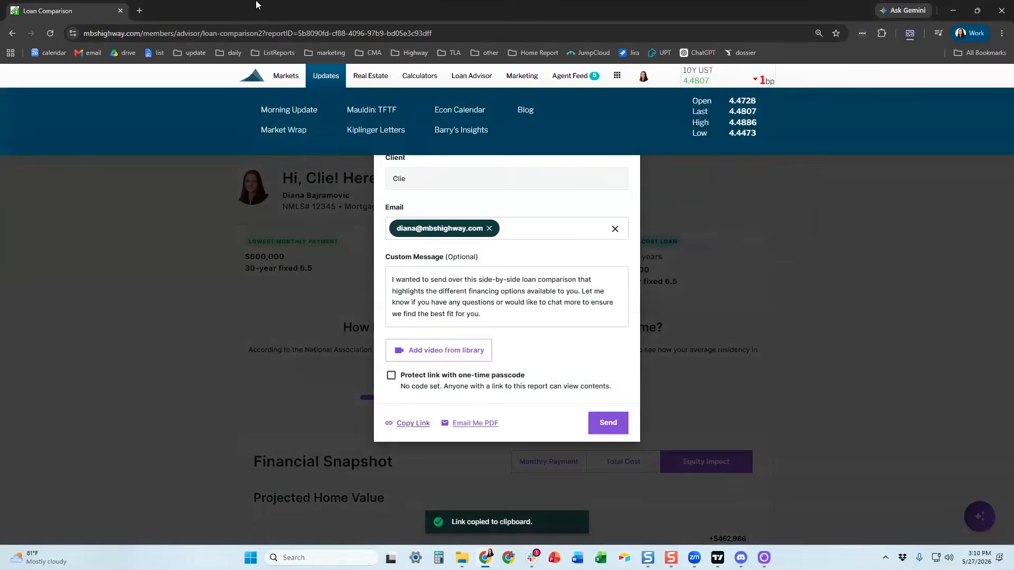
Step: Open the copied report link in a new browser tab
key("ctrl+t")
key("ctrl+v")
key("Return")
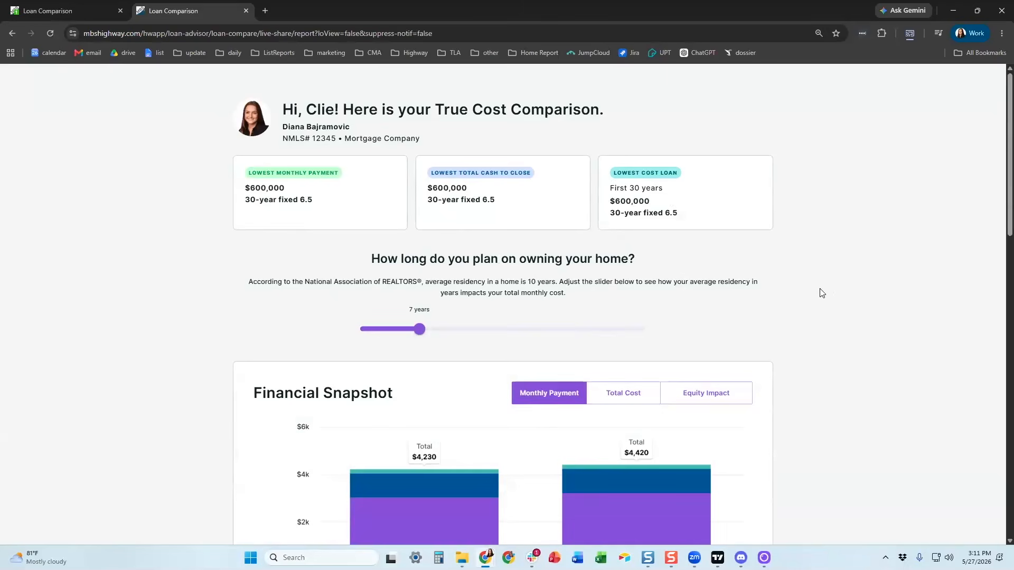
Step: Scroll through the shared report and drag the ownership slider to 14 years
scroll(826, 278, "down", 7)
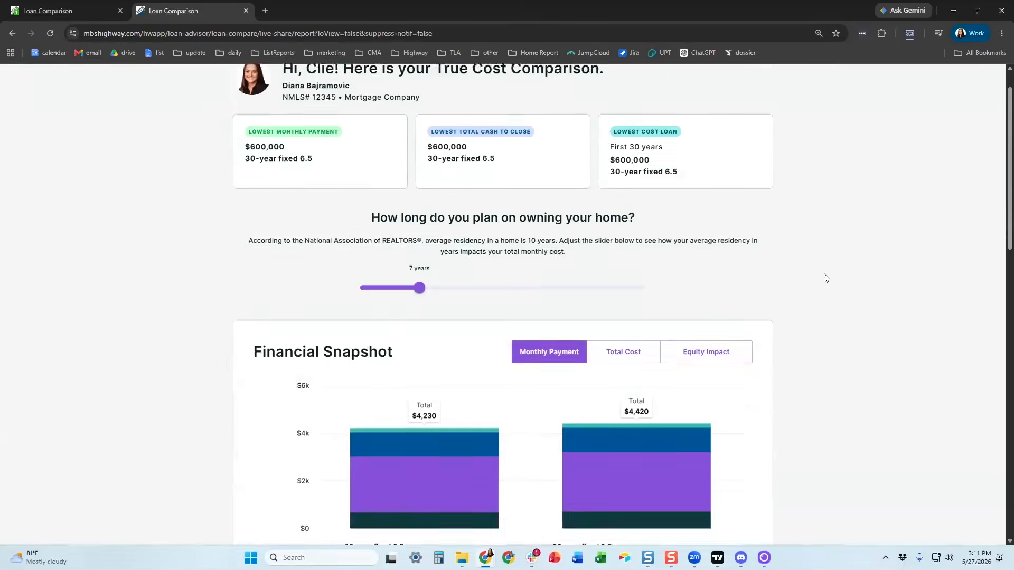
scroll(798, 304, "down", 6)
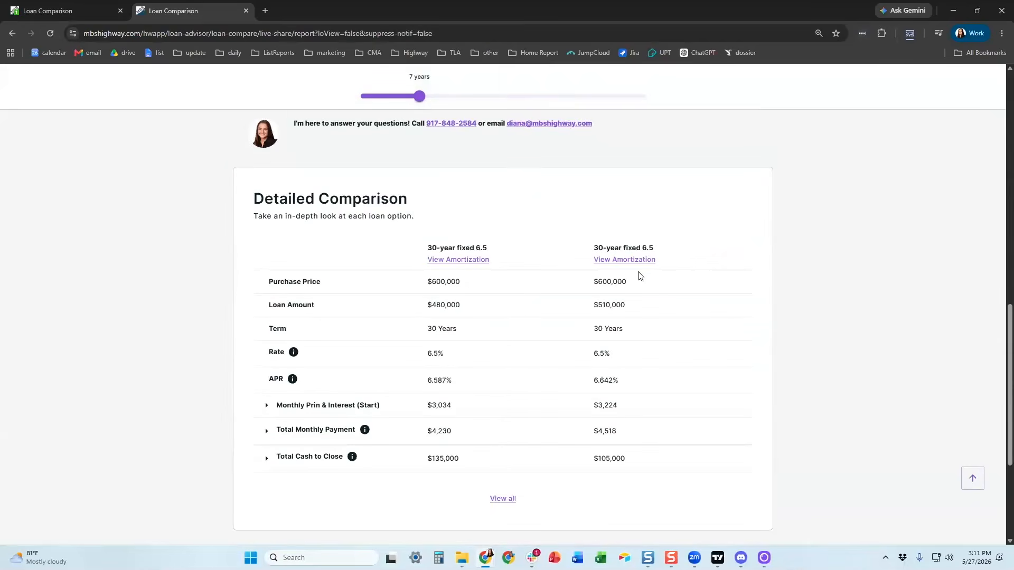
scroll(528, 211, "up", 1)
left_click_drag(419, 96, 488, 100)
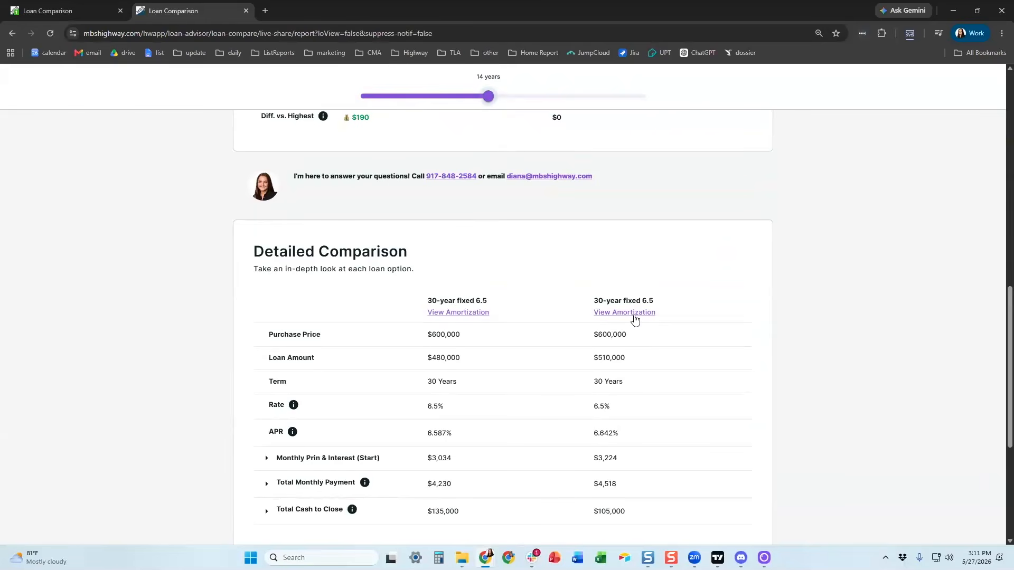
scroll(634, 320, "up", 8)
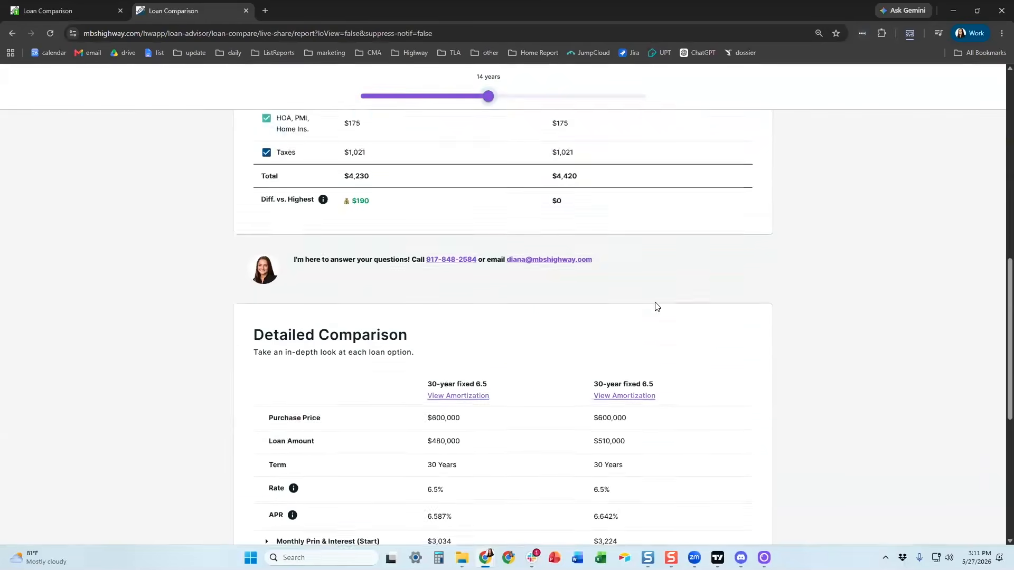
scroll(653, 316, "up", 3)
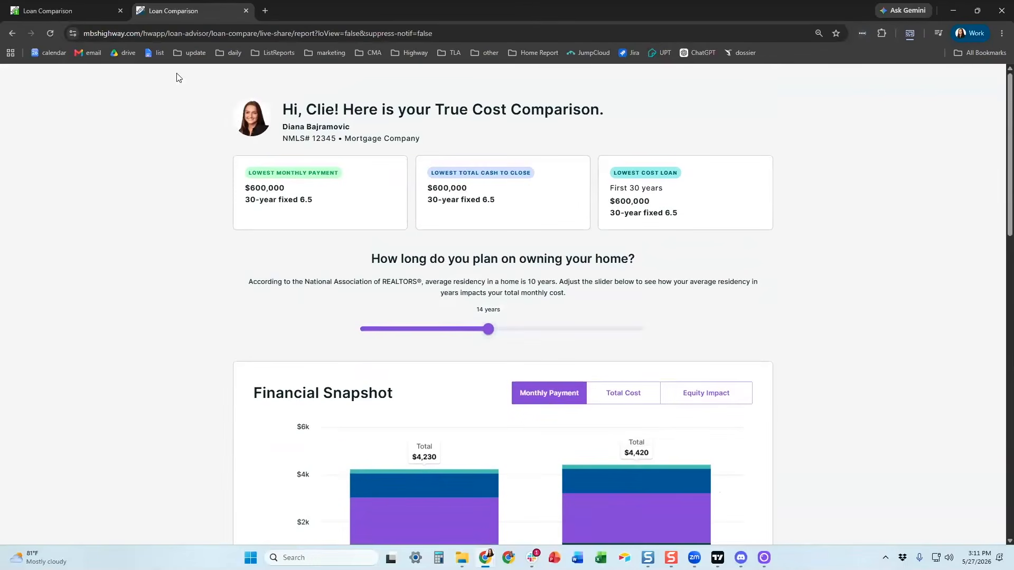
Step: Return to the first tab, create a blank Purchase comparison, and toggle Appraised Value on and off
left_click(113, 6)
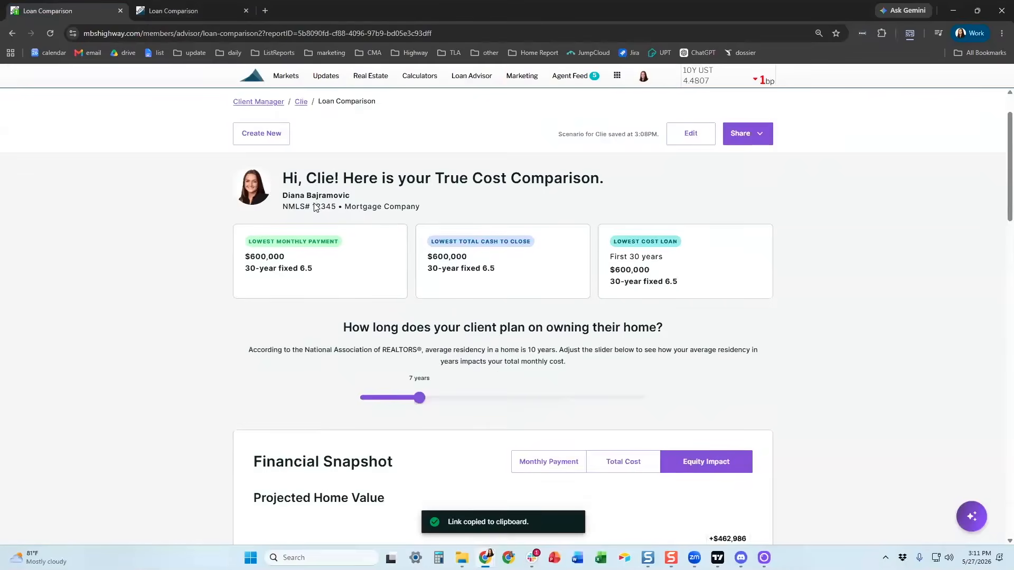
left_click(280, 202)
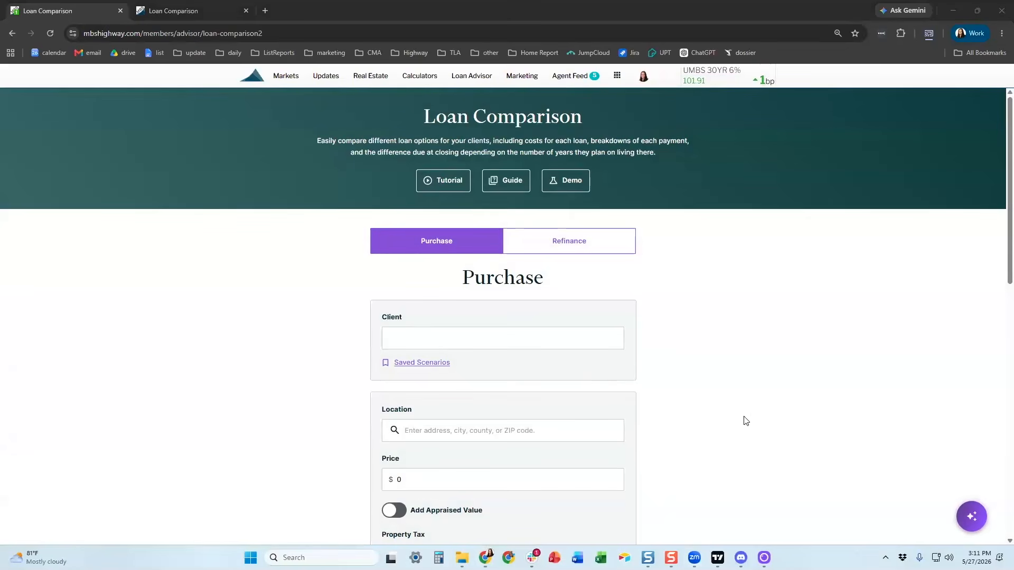
scroll(707, 364, "down", 6)
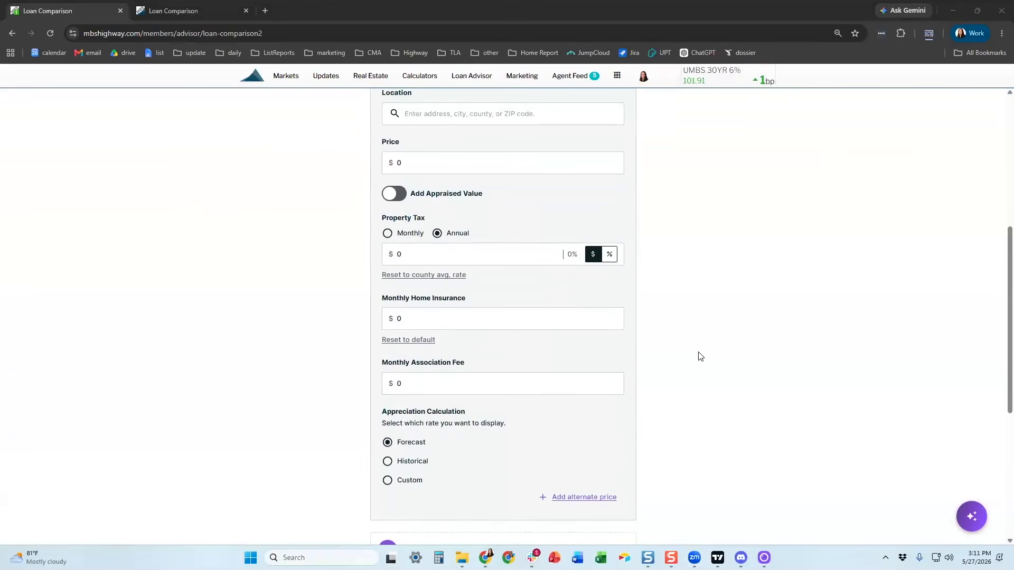
scroll(701, 355, "up", 1)
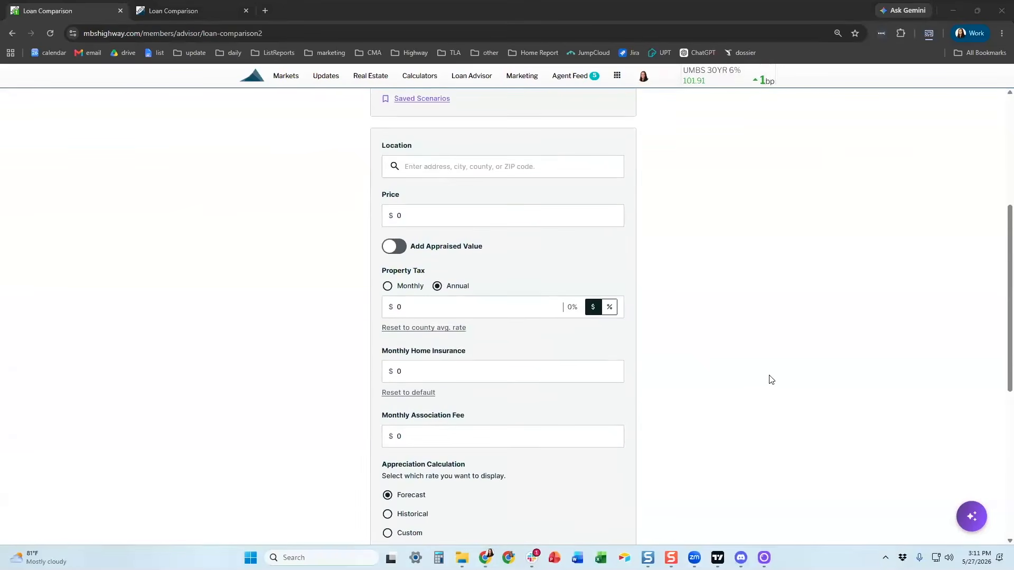
left_click(404, 246)
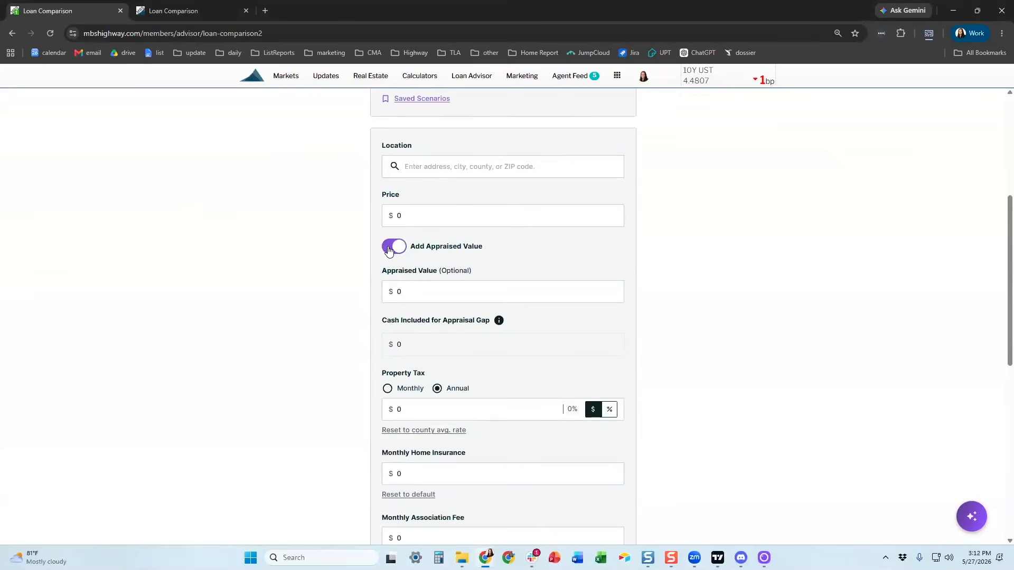
left_click(389, 248)
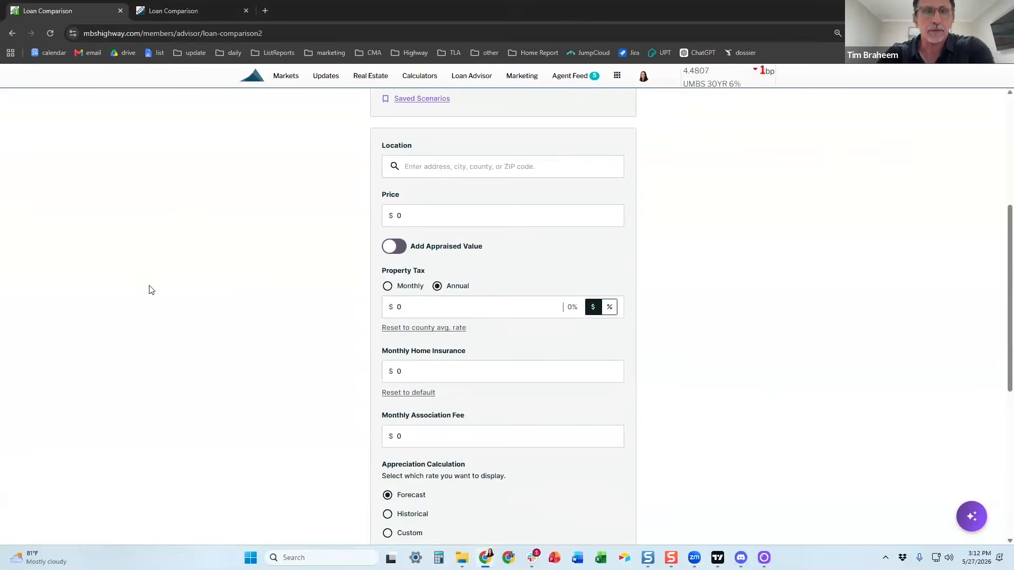
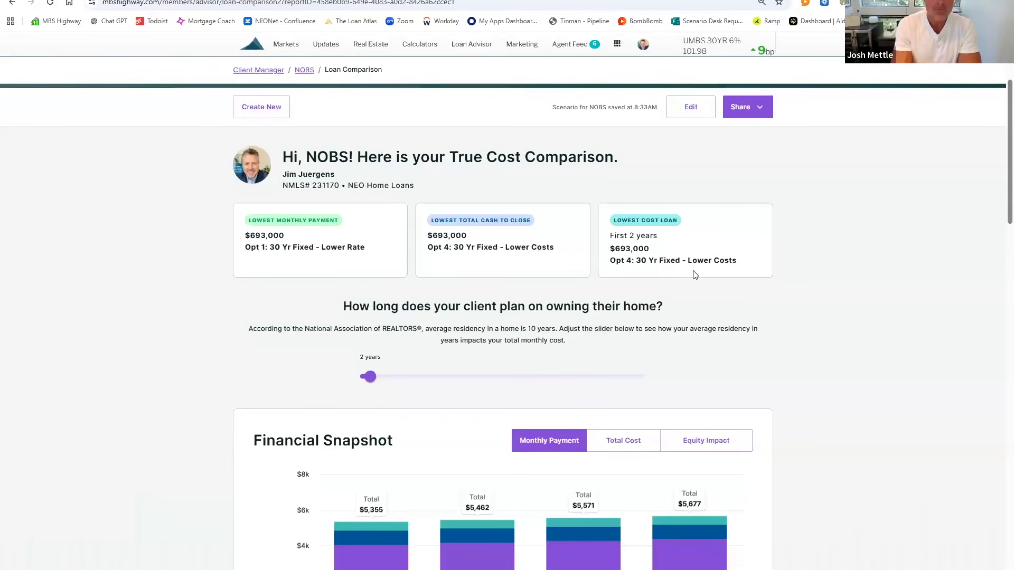
Step: In Detailed Comparison, unhighlight the Rate and Total Monthly Payment rows and highlight Total Cash to Close
scroll(695, 275, "down", 4)
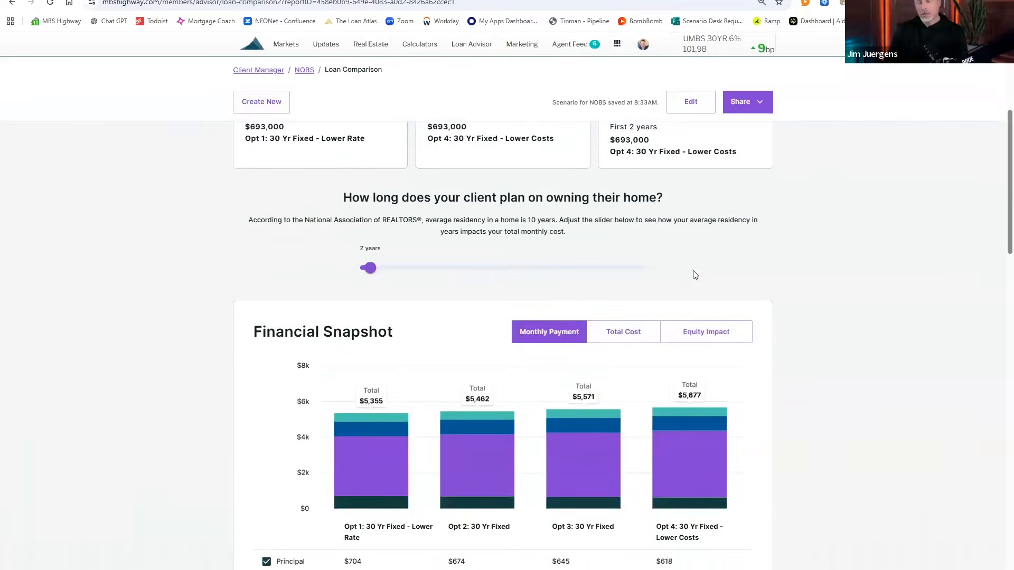
scroll(694, 275, "down", 5)
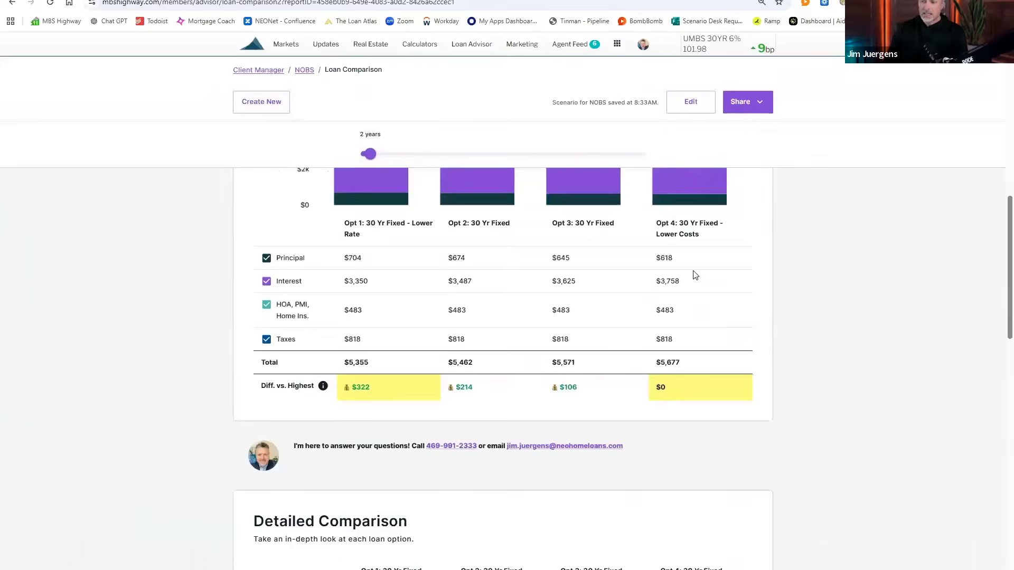
scroll(695, 275, "down", 5)
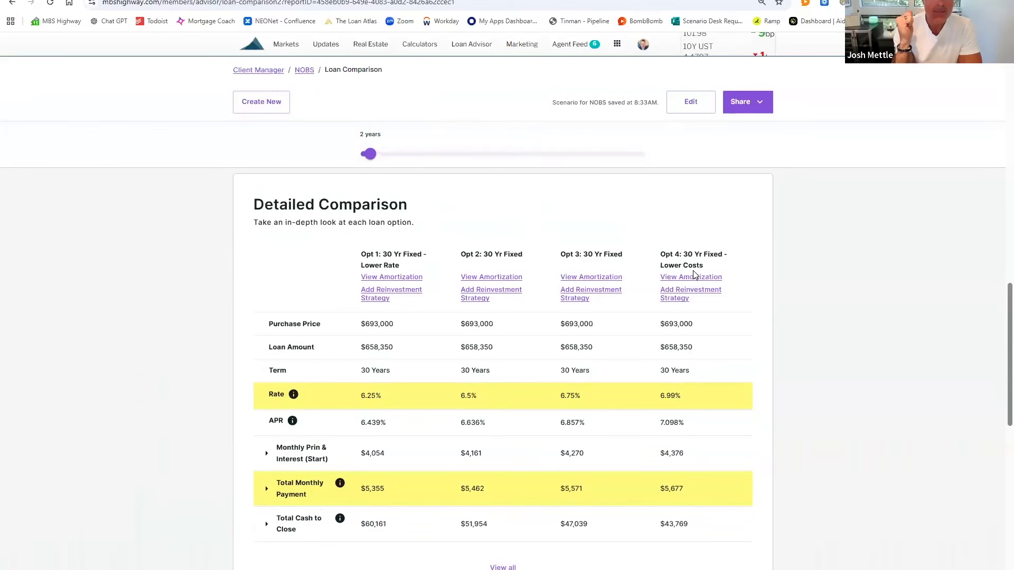
left_click(311, 483)
left_click(279, 394)
left_click(282, 528)
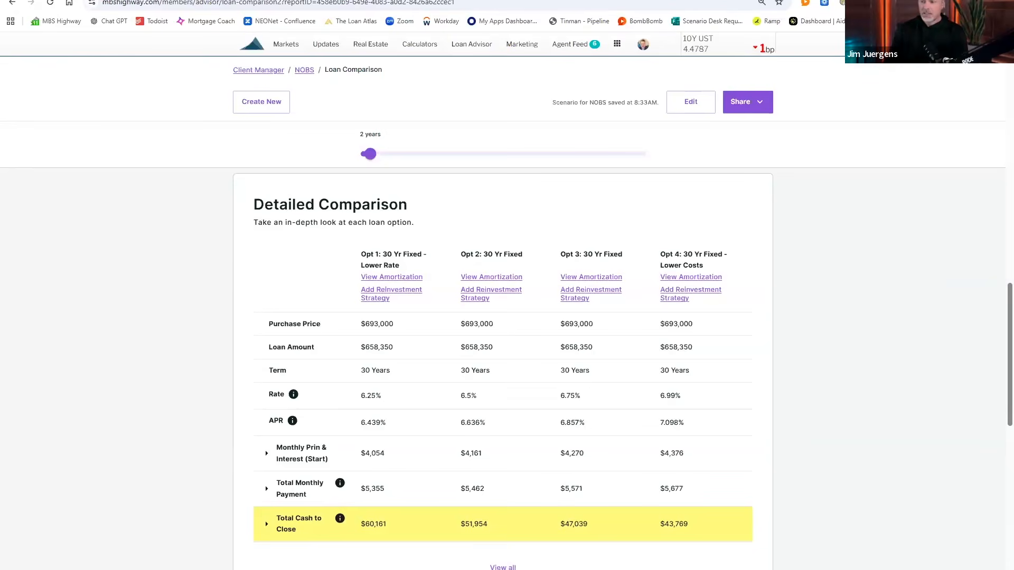
scroll(534, 416, "up", 8)
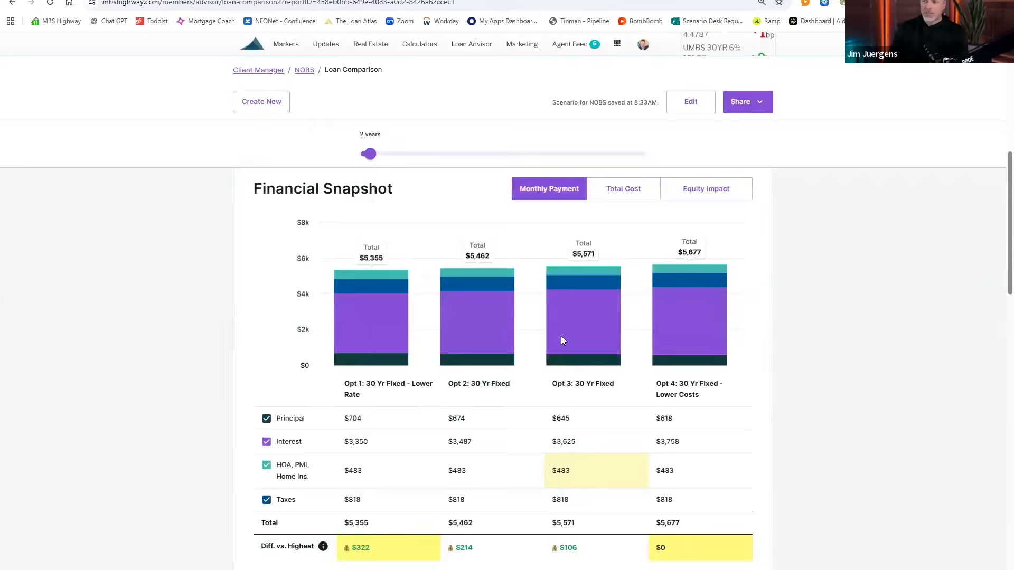
Step: Switch the Financial Snapshot from monthly payment to the Total Cost view
left_click(622, 230)
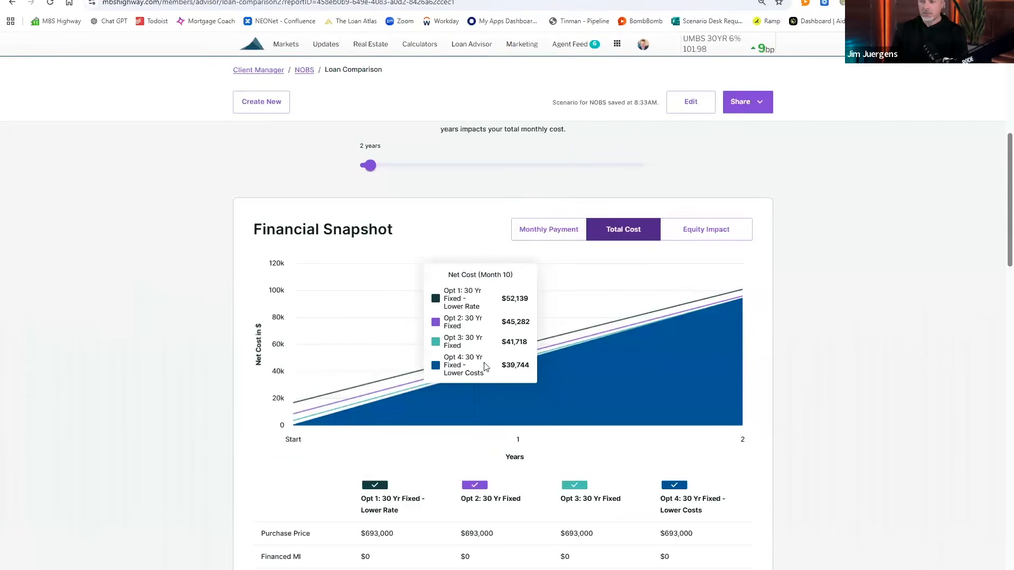
scroll(363, 497, "down", 5)
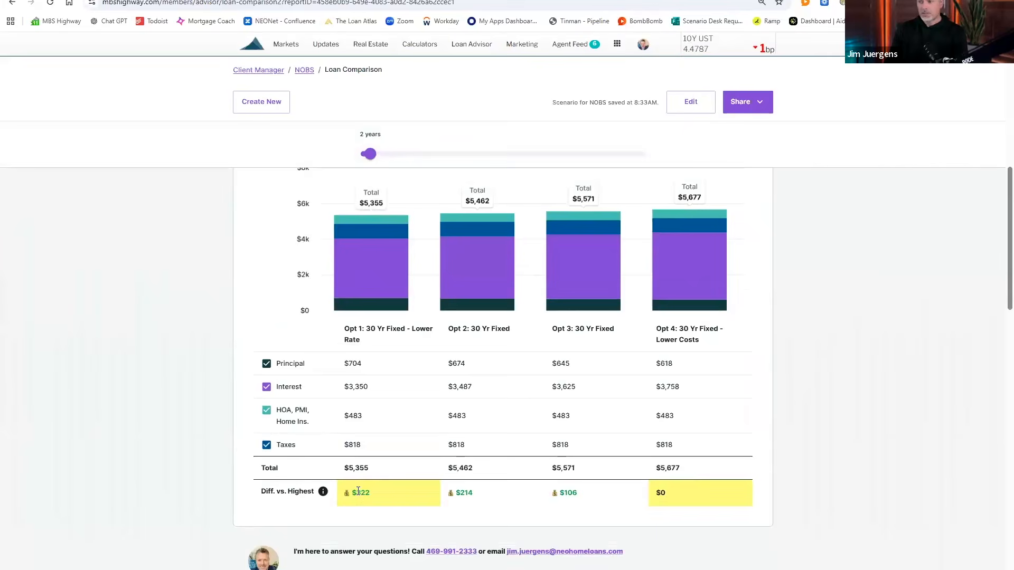
scroll(627, 271, "up", 3)
left_click(625, 286)
scroll(624, 312, "down", 5)
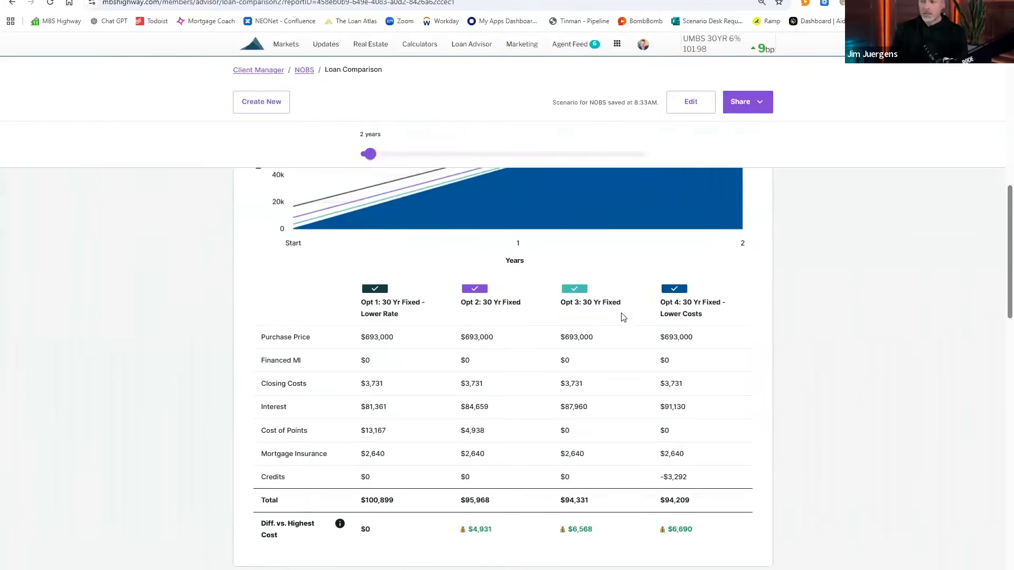
scroll(623, 317, "down", 1)
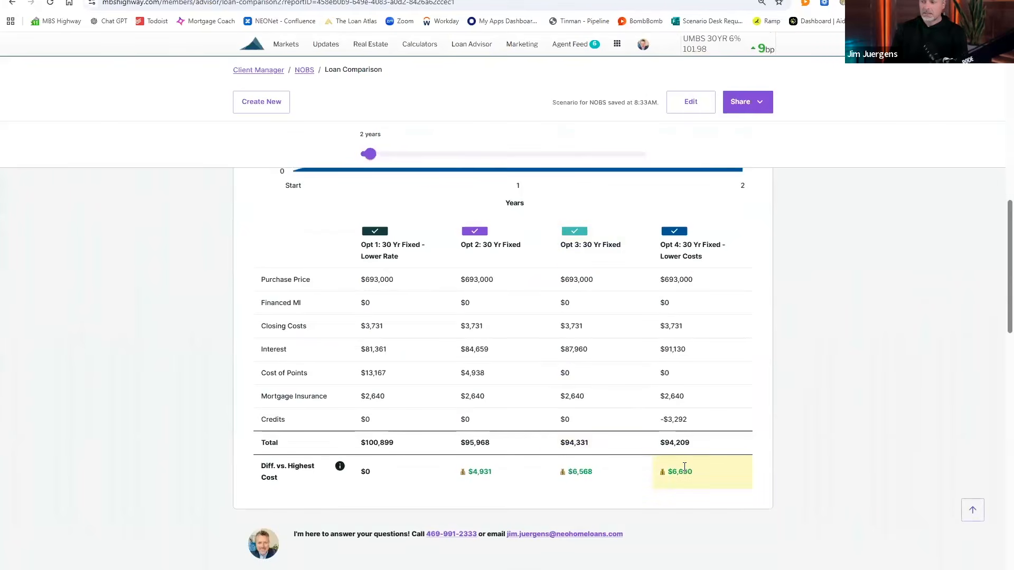
Step: Highlight the Diff. vs. Highest Cost row, Opt 1's $13,167 Cost of Points and Opt 4's -$3,292 Credits
left_click(378, 480)
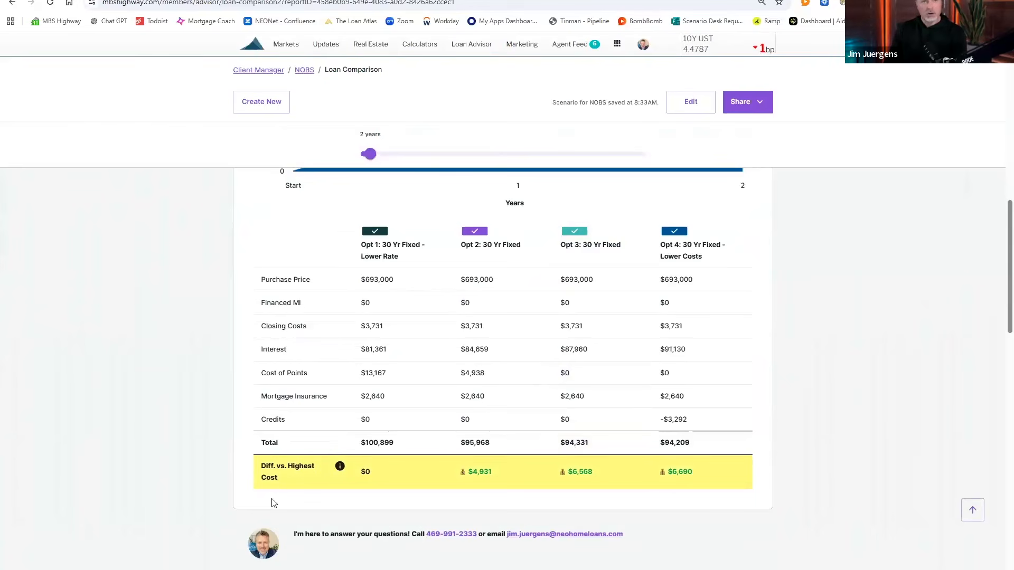
left_click(396, 376)
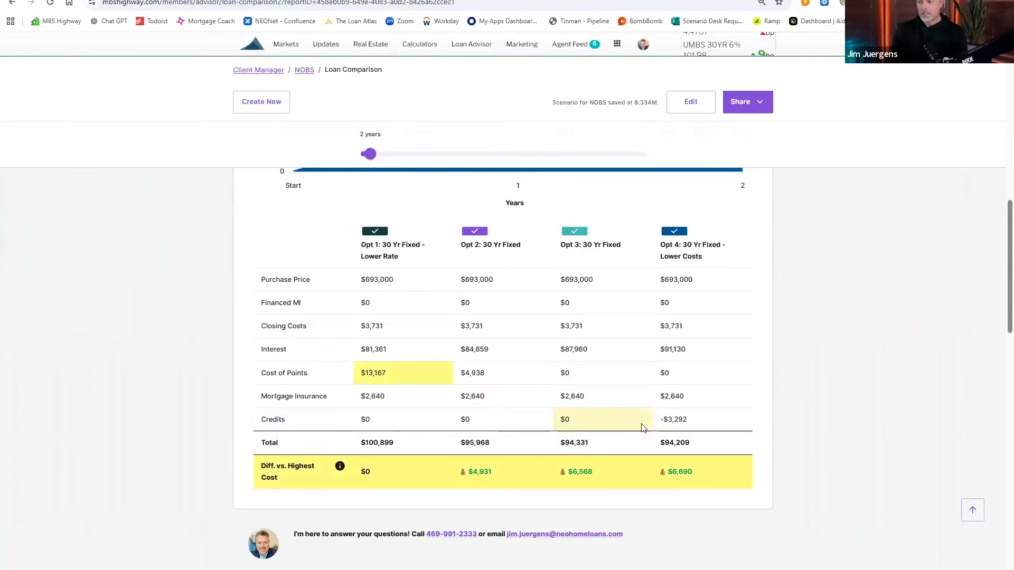
left_click(656, 419)
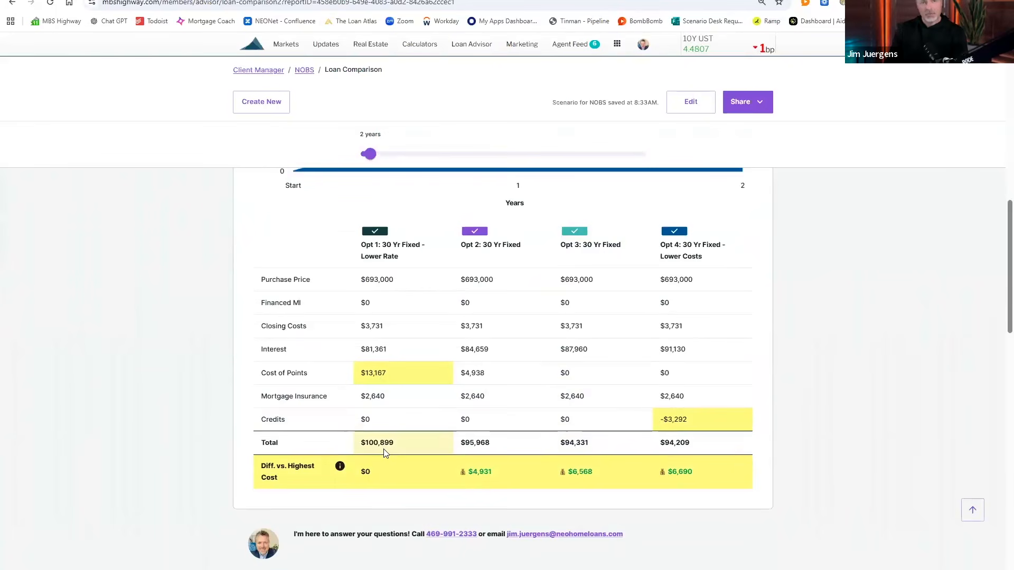
Step: Extend the ownership horizon slider to 3 years
scroll(384, 451, "up", 1)
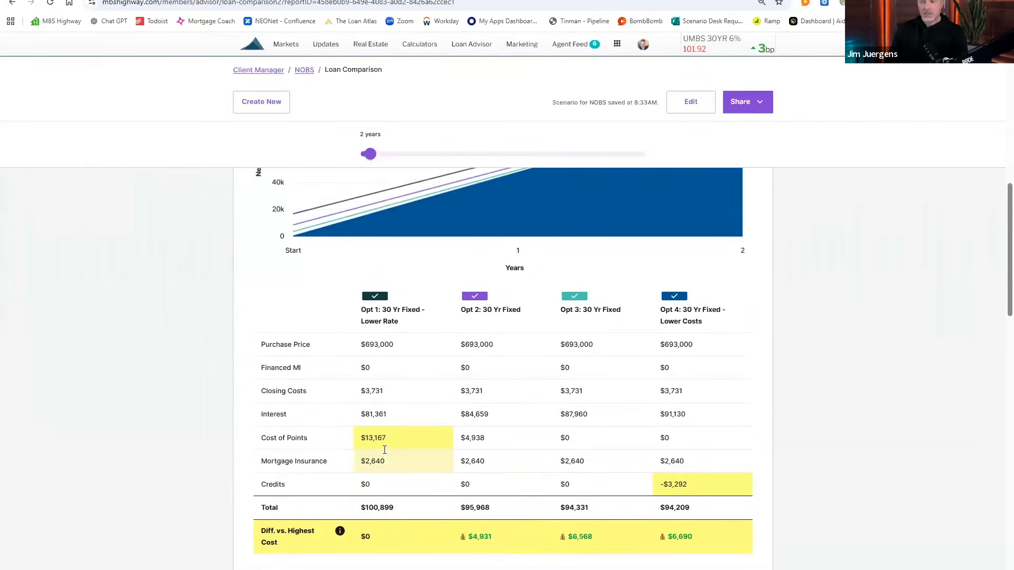
scroll(385, 449, "up", 1)
scroll(384, 453, "up", 1)
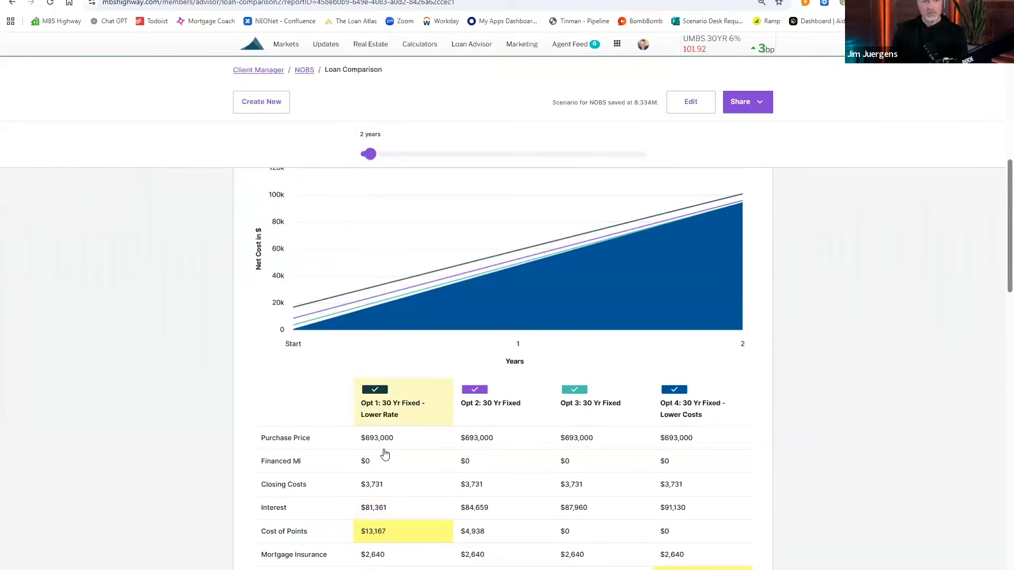
scroll(385, 454, "up", 1)
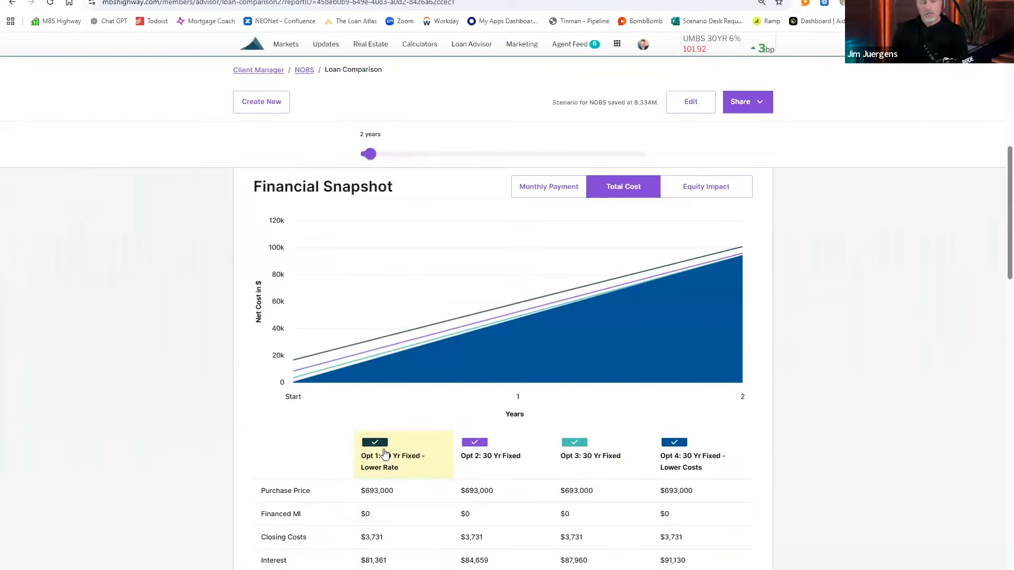
scroll(385, 454, "down", 1)
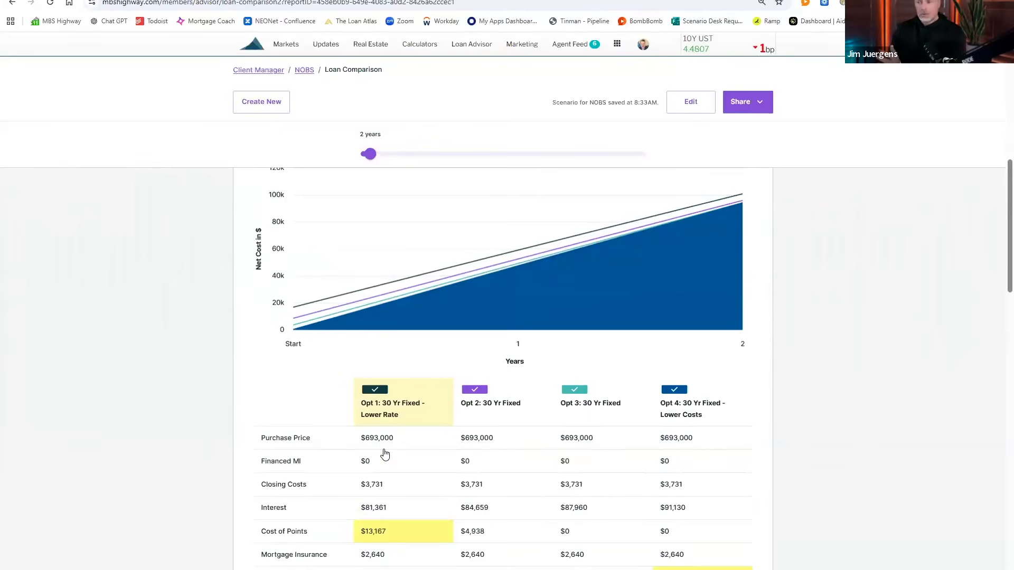
scroll(390, 454, "down", 1)
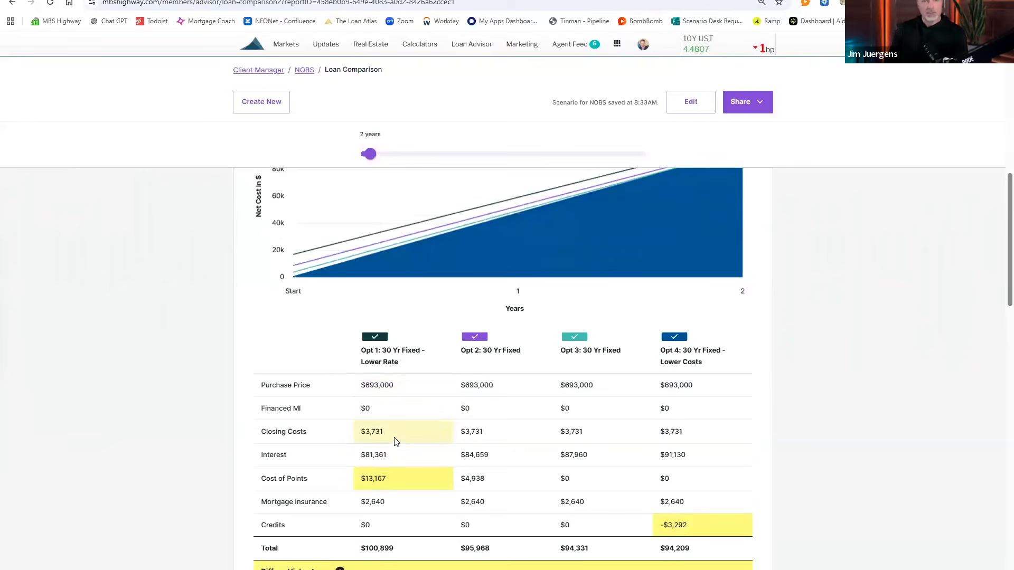
scroll(396, 441, "up", 3)
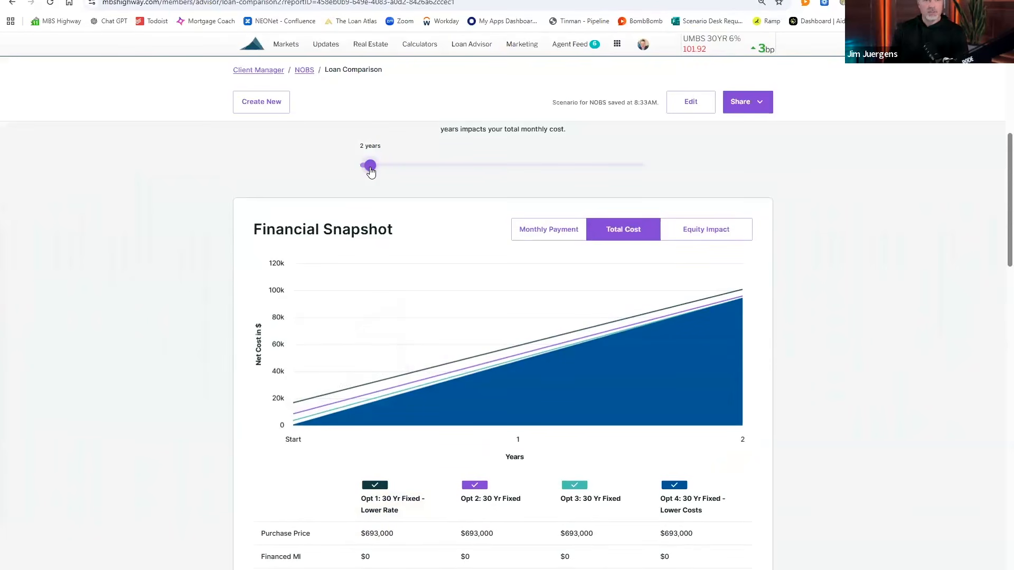
left_click_drag(366, 163, 385, 174)
Step: Set the ownership horizon to 5 years and review the updated Total Cost chart and table
scroll(385, 194, "down", 5)
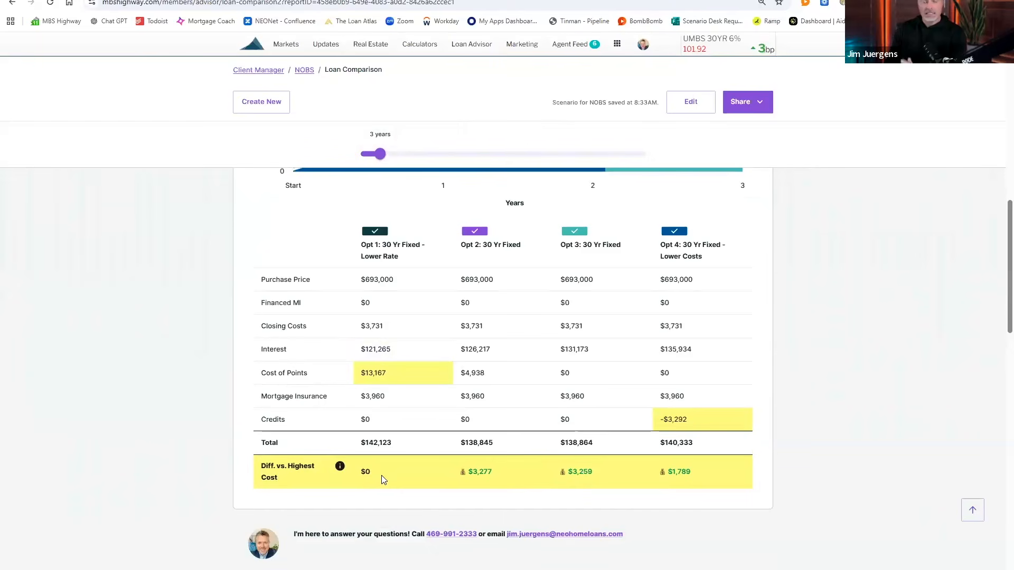
scroll(386, 464, "up", 3)
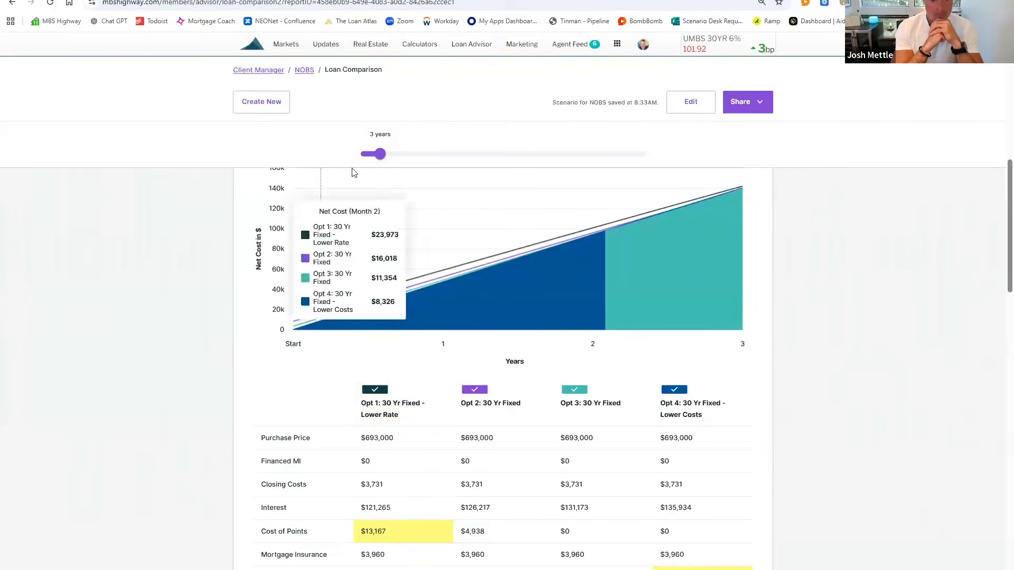
left_click_drag(380, 154, 400, 159)
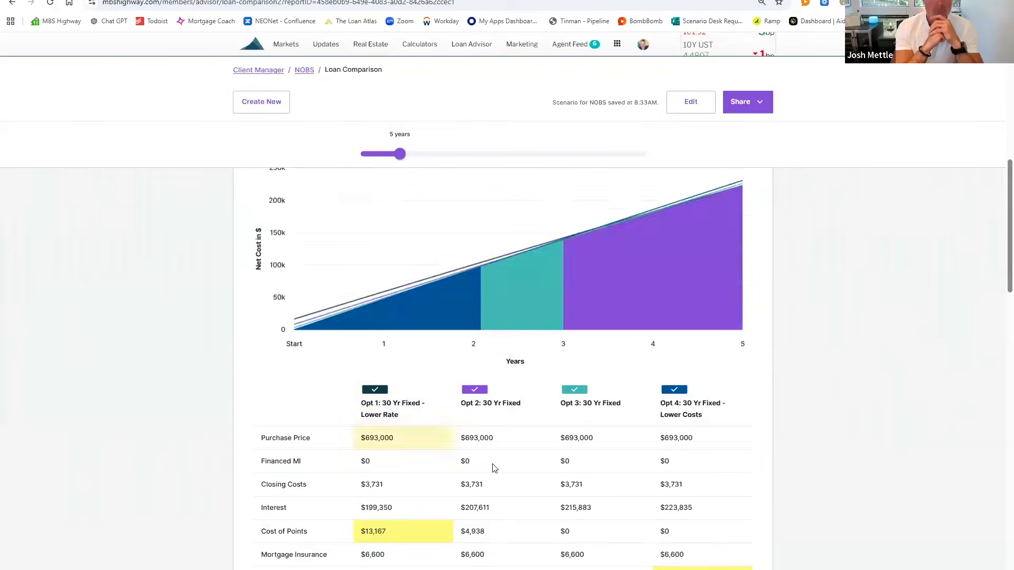
scroll(432, 434, "down", 4)
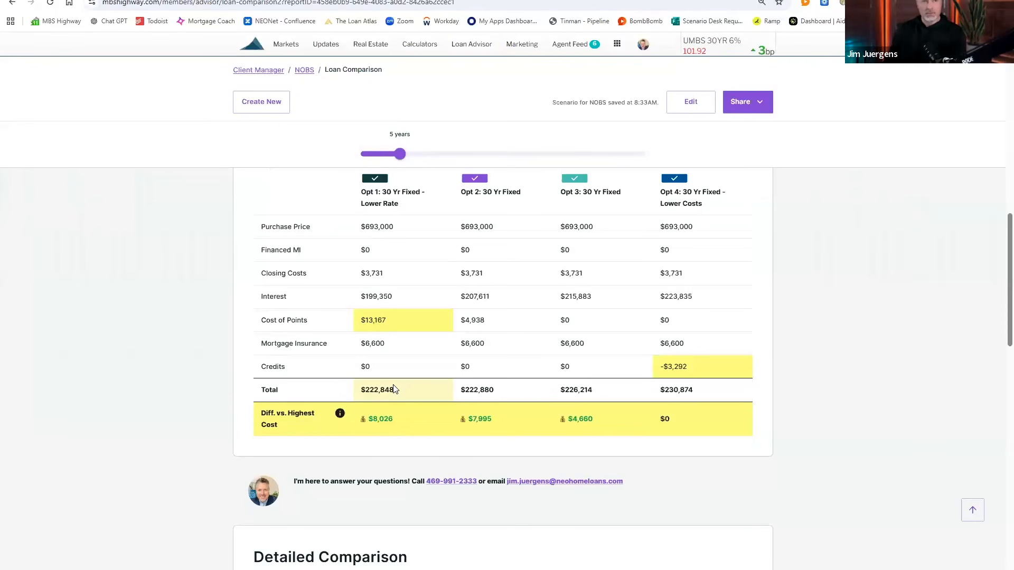
scroll(395, 389, "up", 1)
scroll(395, 389, "down", 1)
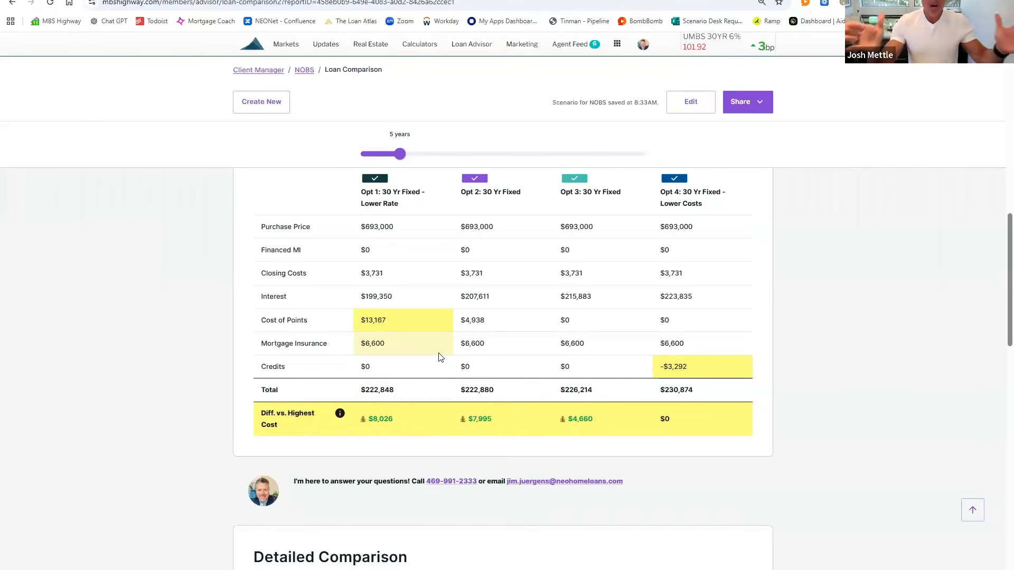
scroll(441, 357, "down", 1)
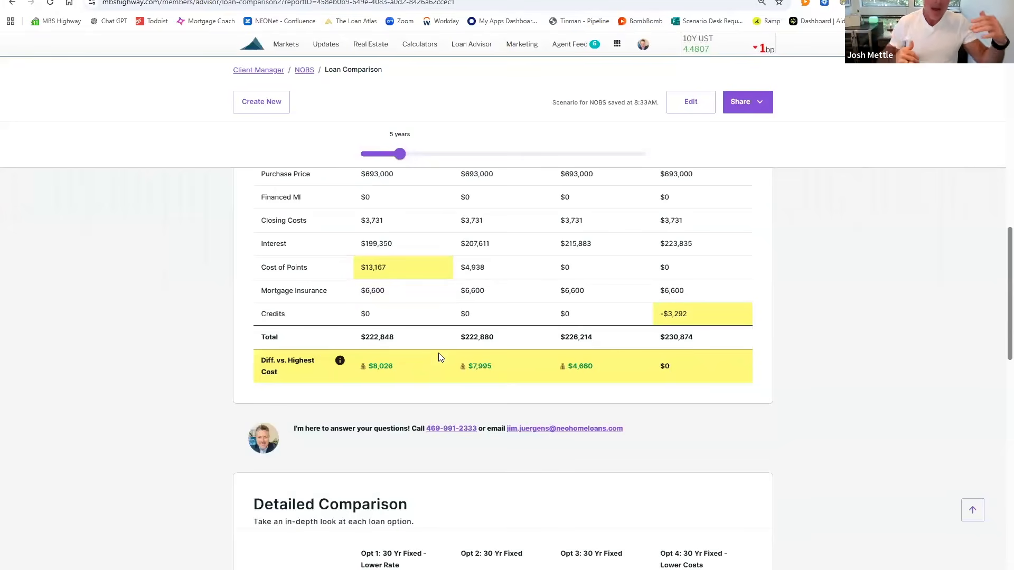
scroll(441, 357, "down", 2)
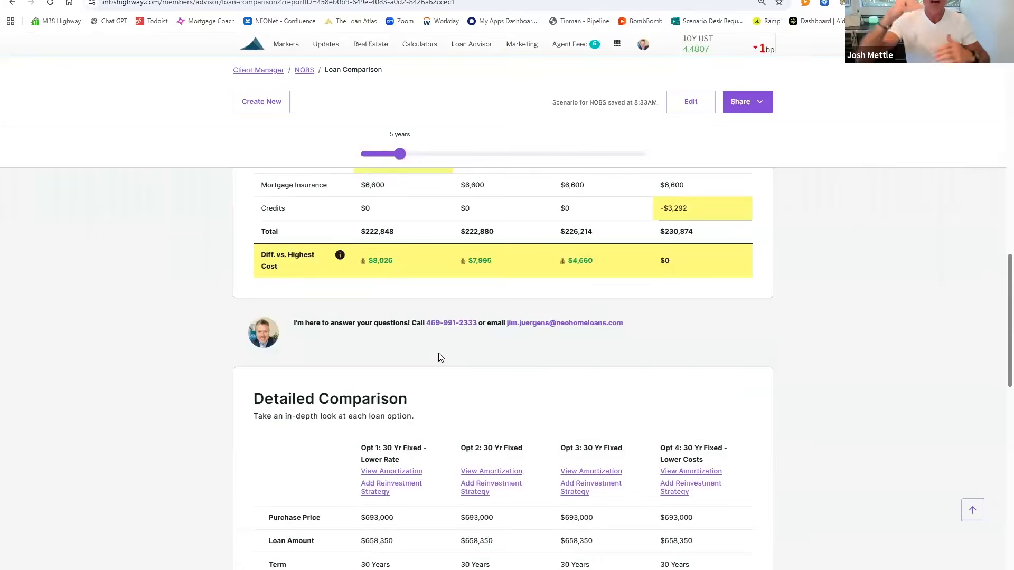
scroll(441, 357, "up", 6)
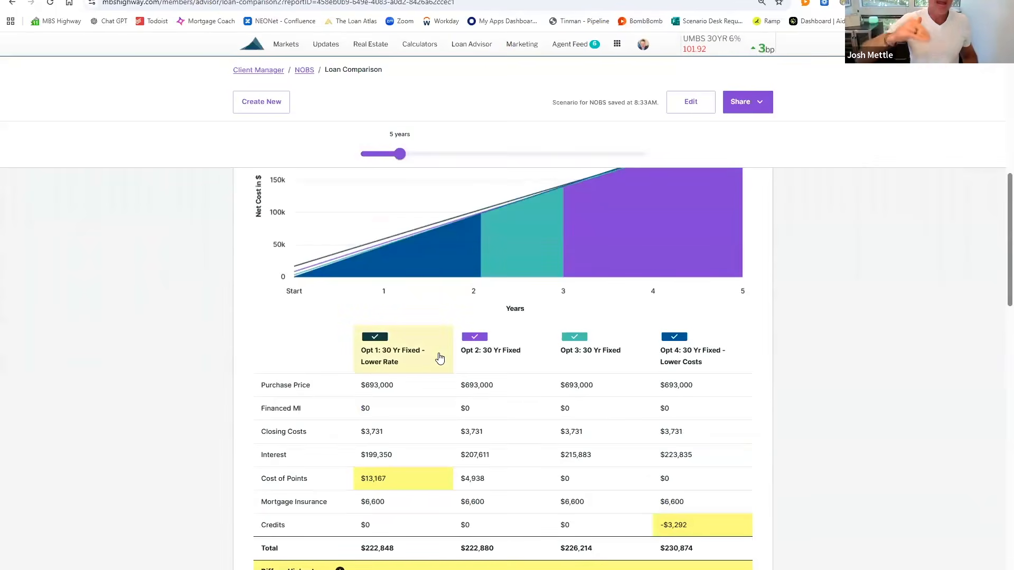
scroll(439, 359, "up", 1)
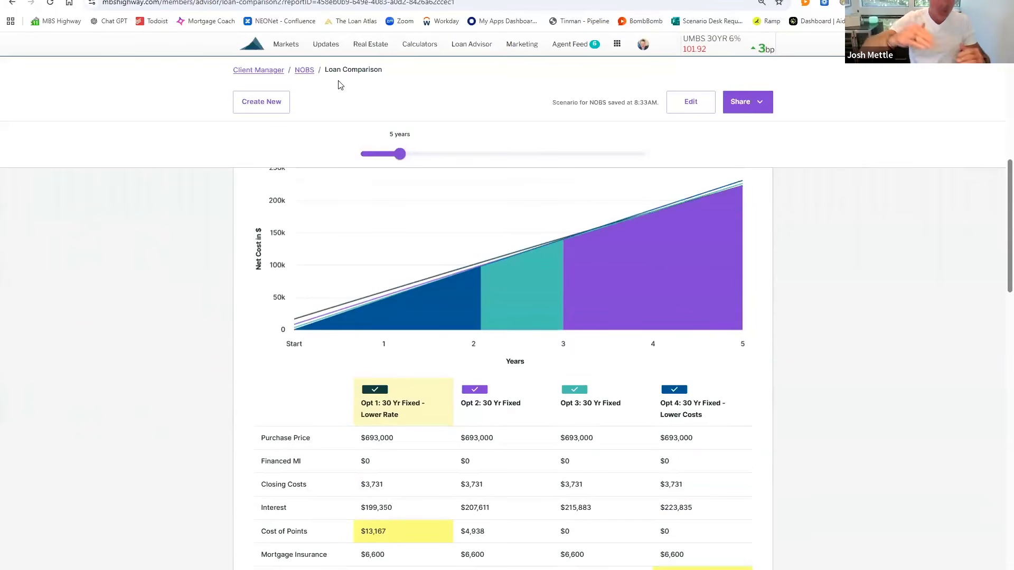
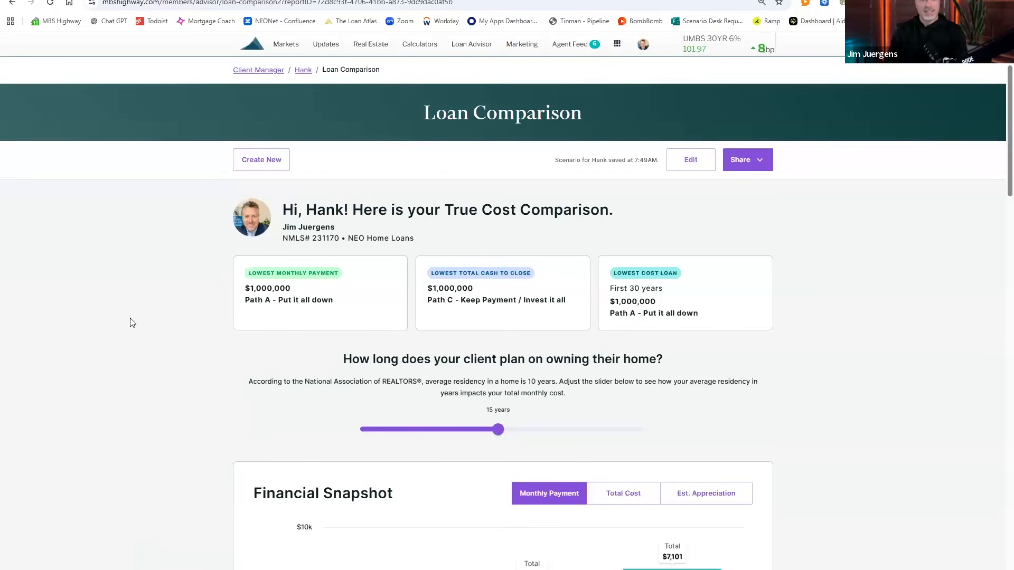
Step: Scroll past the Financial Snapshot to the Detailed Comparison table showing the three paths at 6.375%
scroll(132, 323, "down", 1)
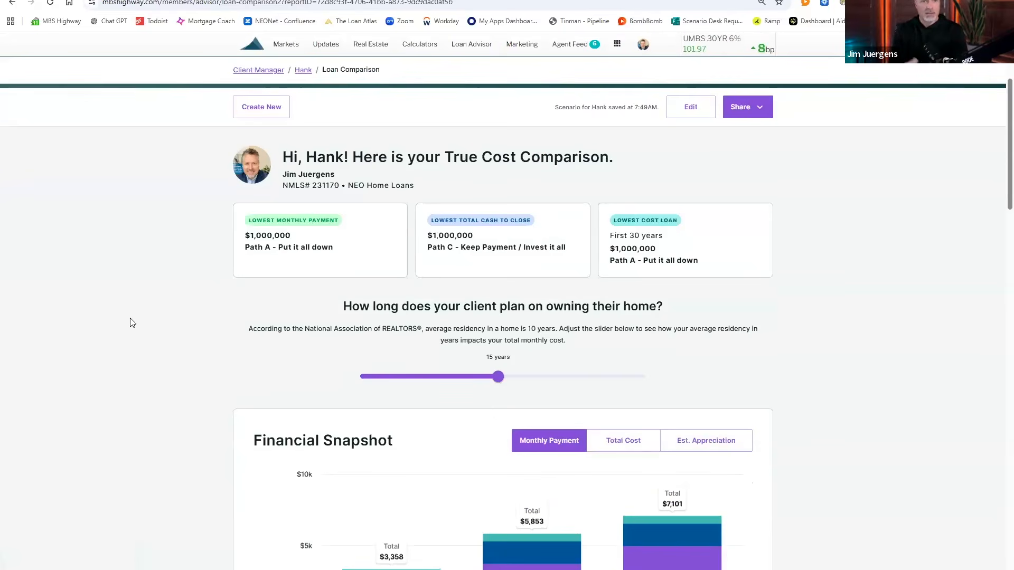
scroll(208, 394, "down", 5)
scroll(211, 394, "up", 3)
scroll(227, 393, "down", 3)
scroll(227, 393, "down", 8)
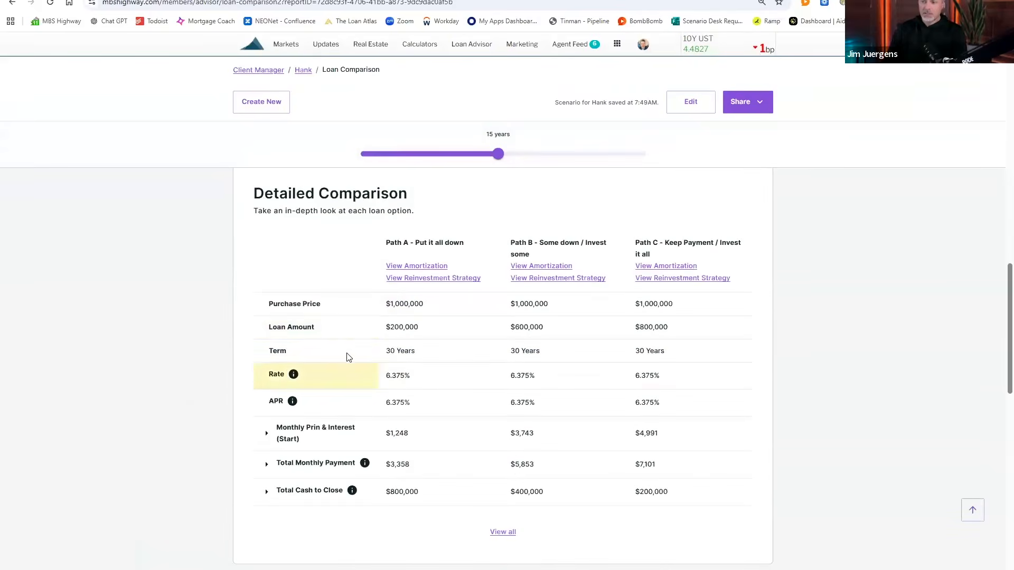
Step: Highlight the Loan Amount row, pointing out Path C's $800,000 and Path A's $200,000 loans
left_click(313, 336)
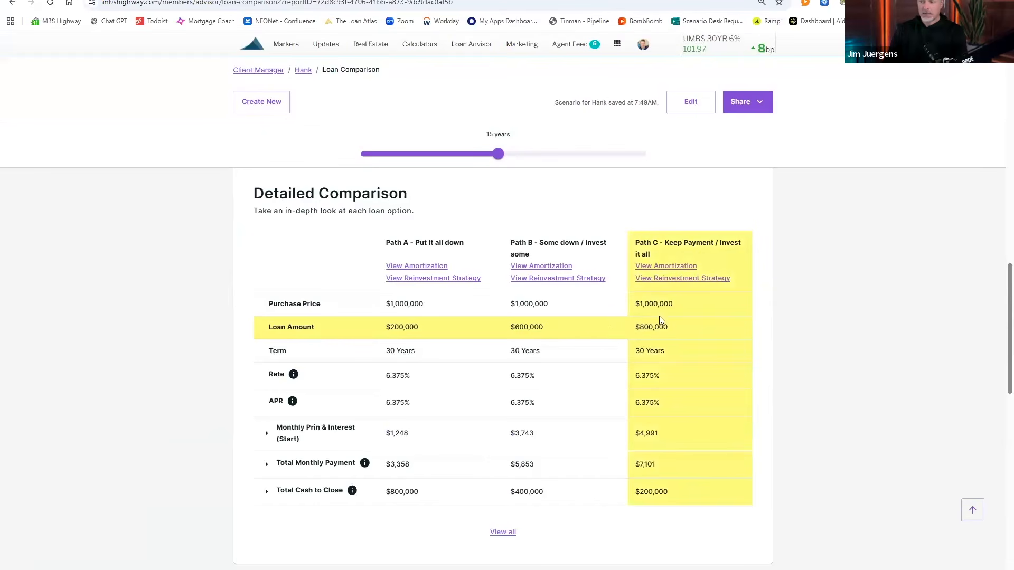
left_click_drag(662, 328, 664, 334)
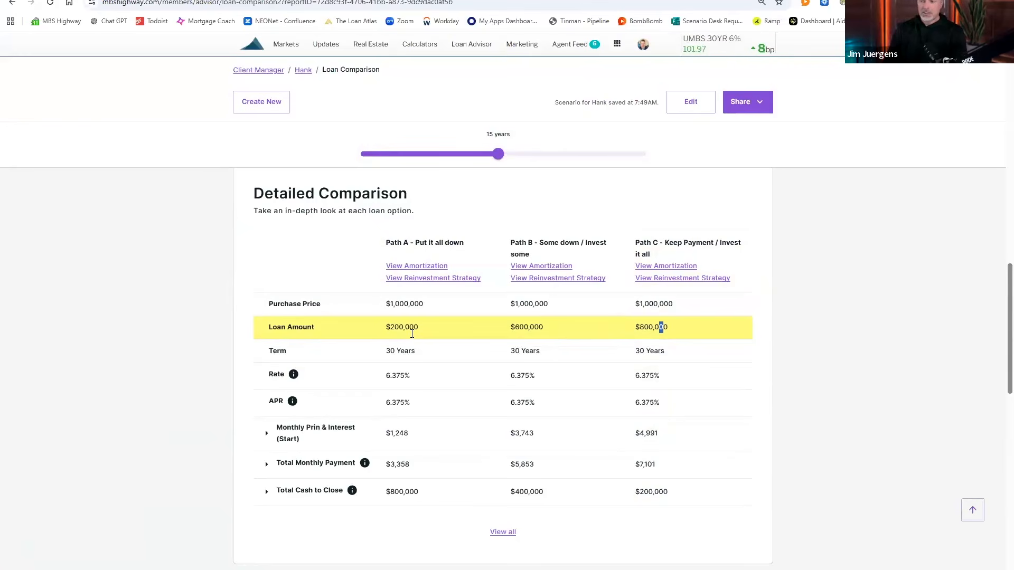
left_click_drag(412, 334, 412, 328)
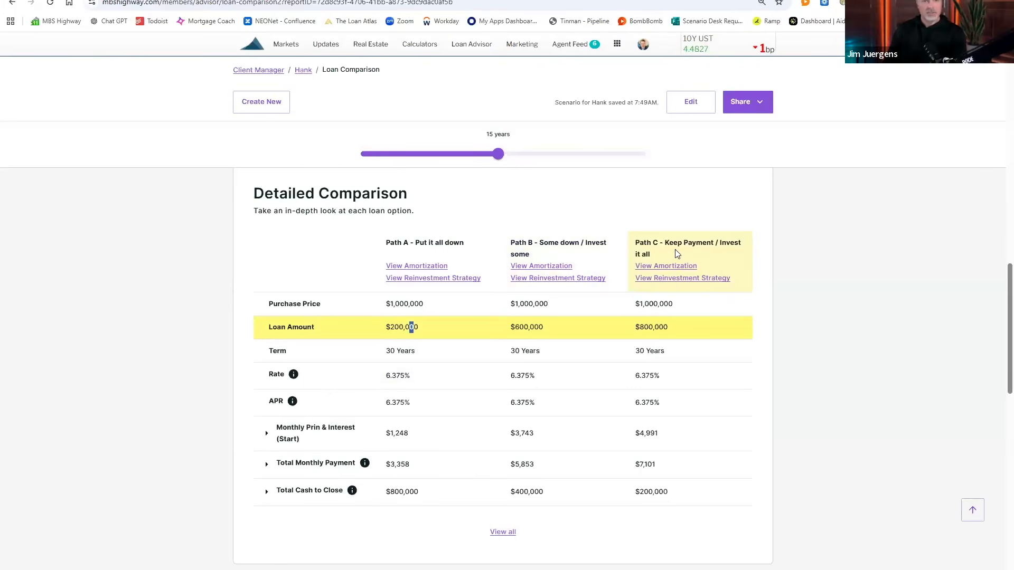
Step: Scroll to the Year 15 Reinvestment Snapshot's net worth gains and back to the table
scroll(675, 254, "down", 6)
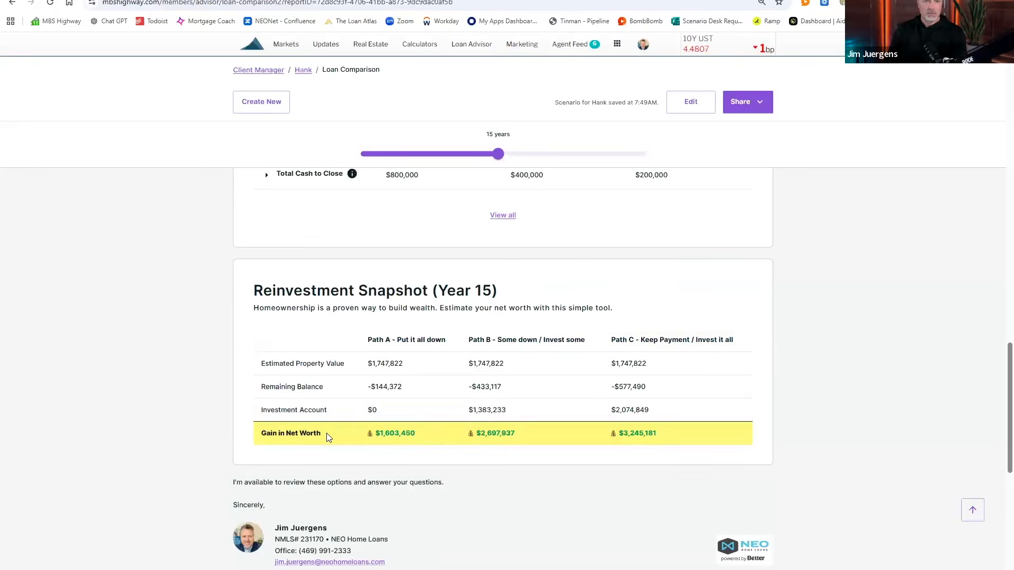
scroll(347, 433, "up", 3)
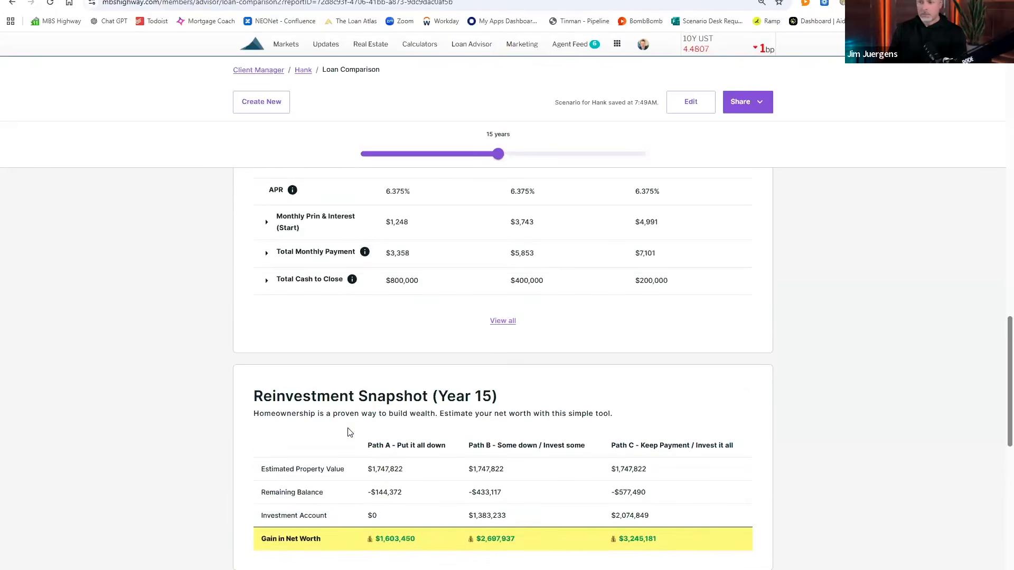
scroll(347, 432, "up", 1)
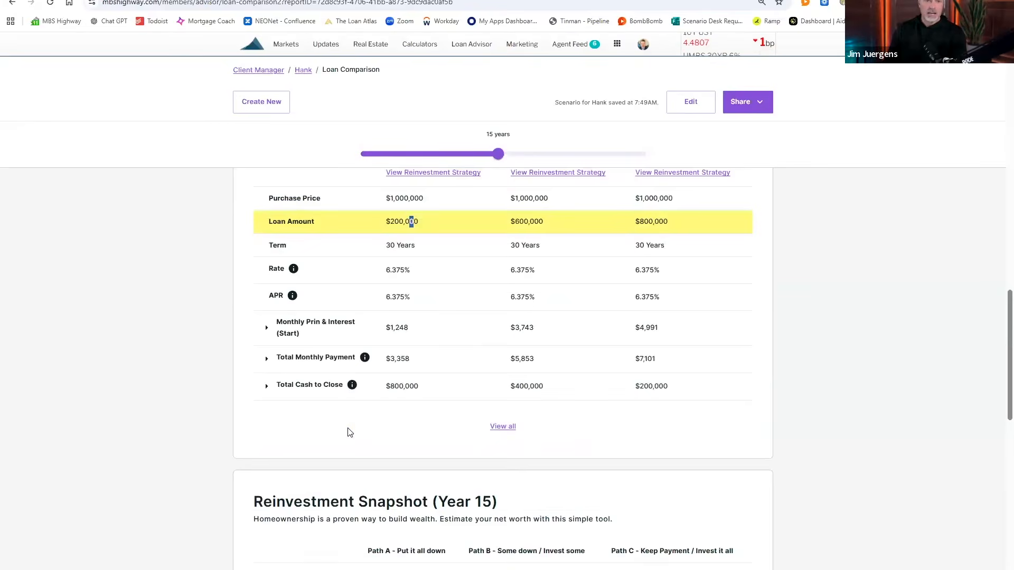
scroll(348, 433, "up", 1)
scroll(348, 432, "down", 4)
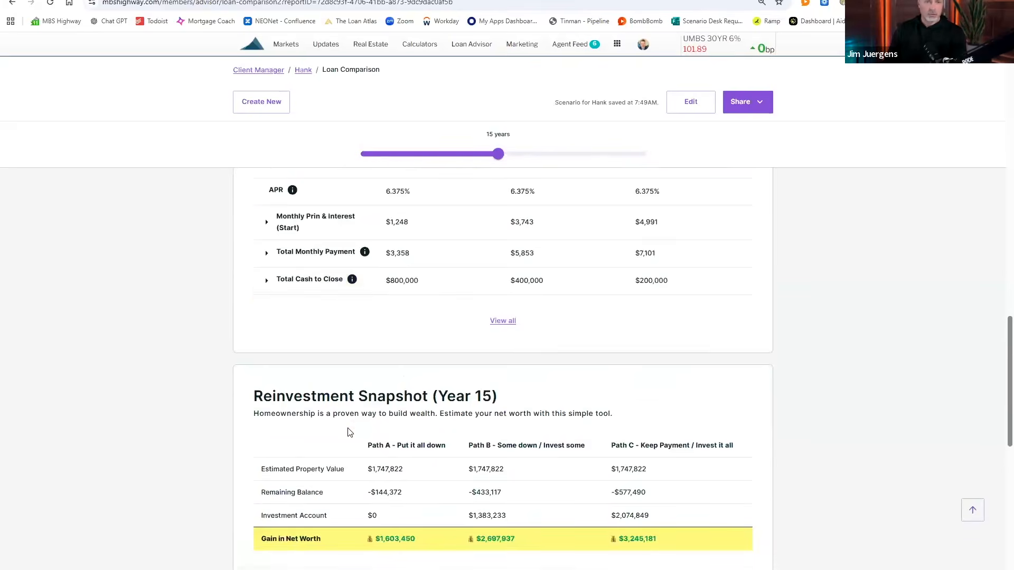
scroll(477, 387, "up", 5)
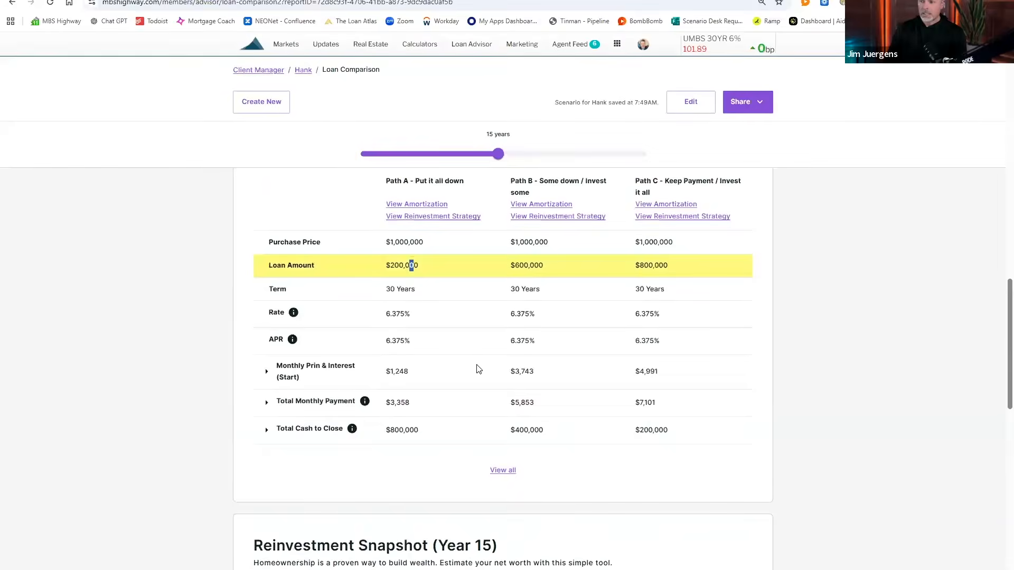
Step: In Path A's Reinvestment Strategy, add a $3,700 extra monthly principal payment starting month 1
left_click(430, 278)
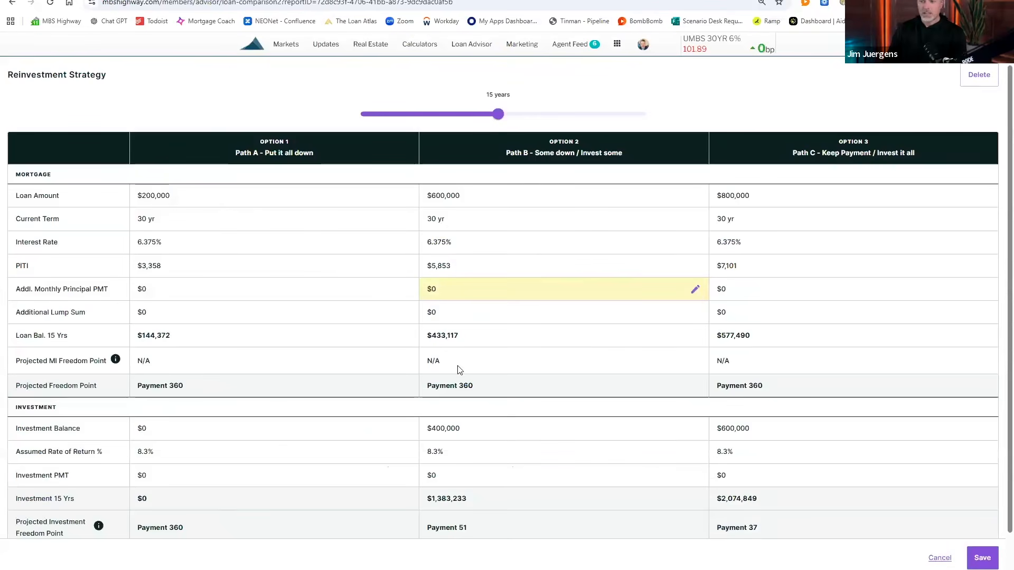
left_click(399, 300)
left_click(524, 150)
type("3,700")
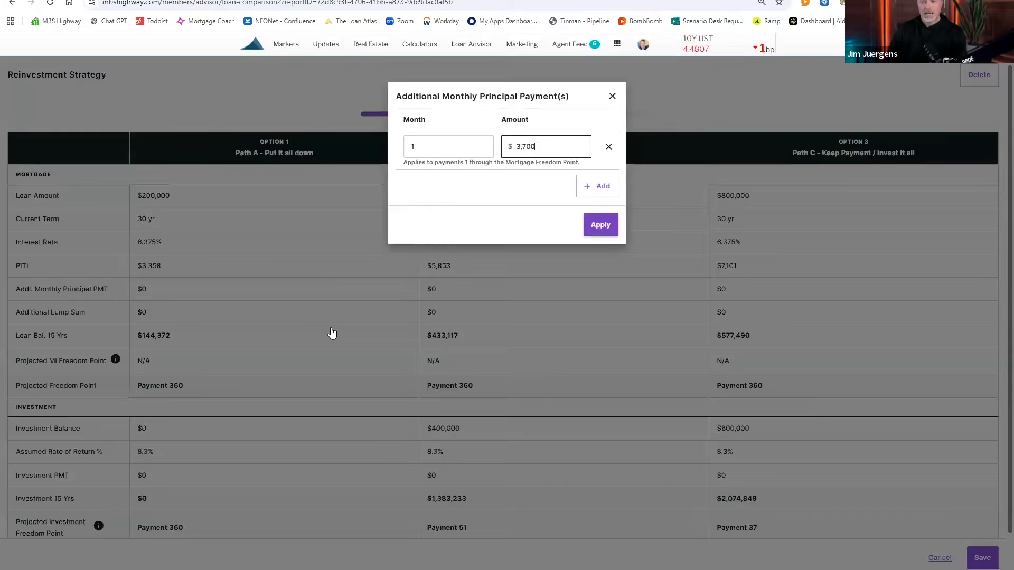
key("Return")
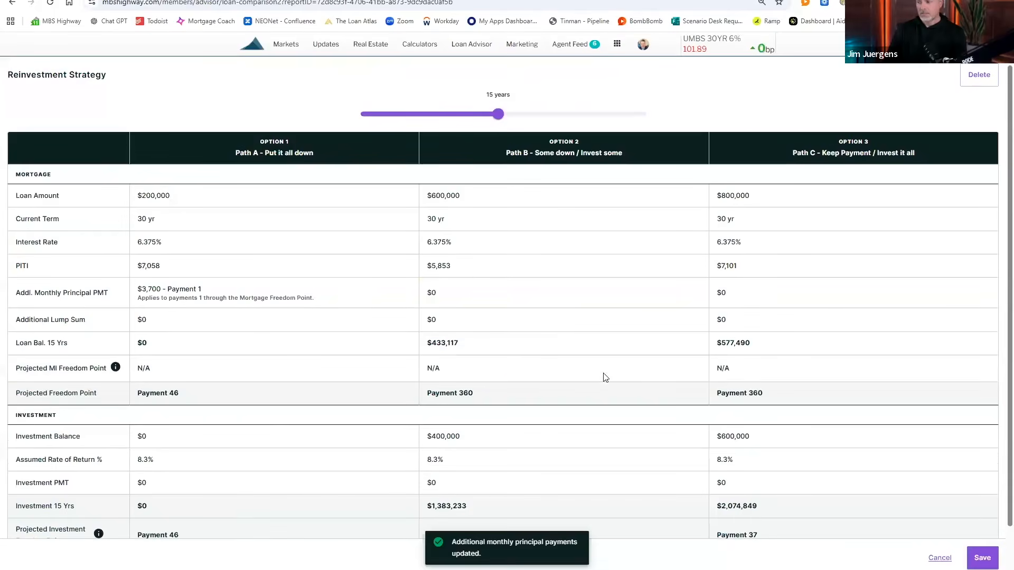
scroll(644, 322, "down", 1)
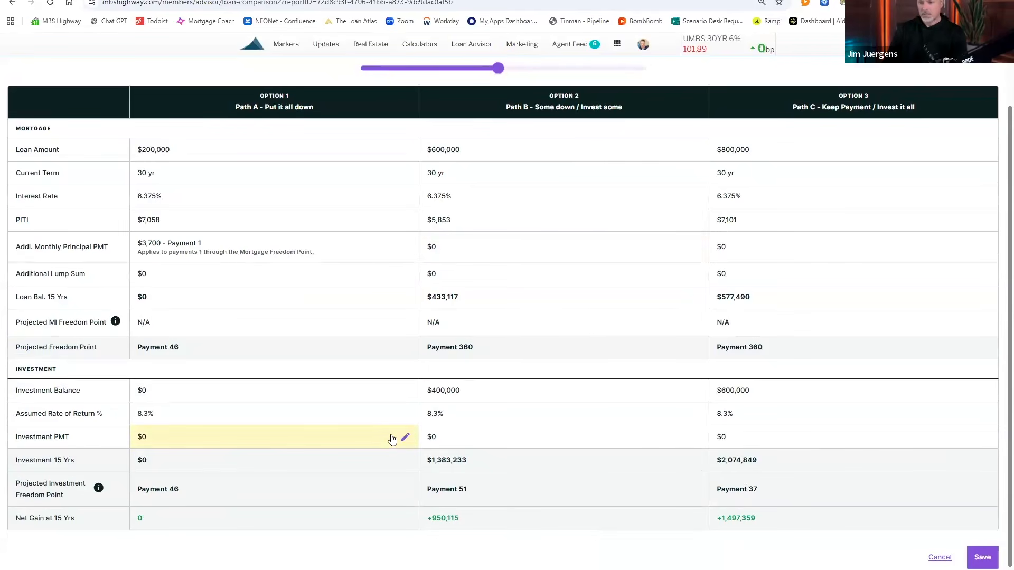
Step: Set Path A's Investment PMT to $4,700 monthly from month 47, then save the strategy
left_click(379, 440)
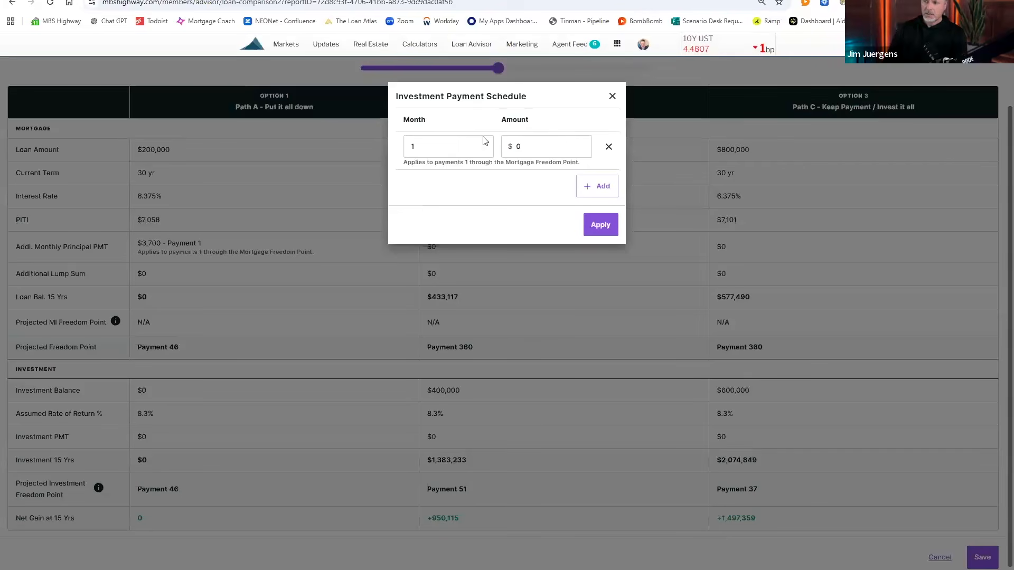
left_click(454, 147)
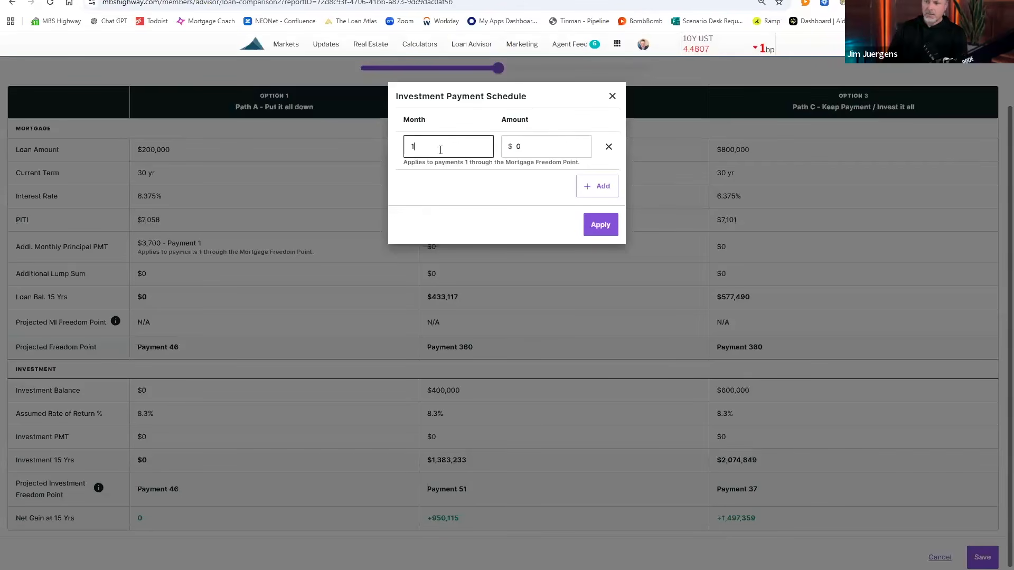
type("47")
key("BackSpace")
key("BackSpace")
key("BackSpace")
type("47")
left_click(504, 147)
type("4,700")
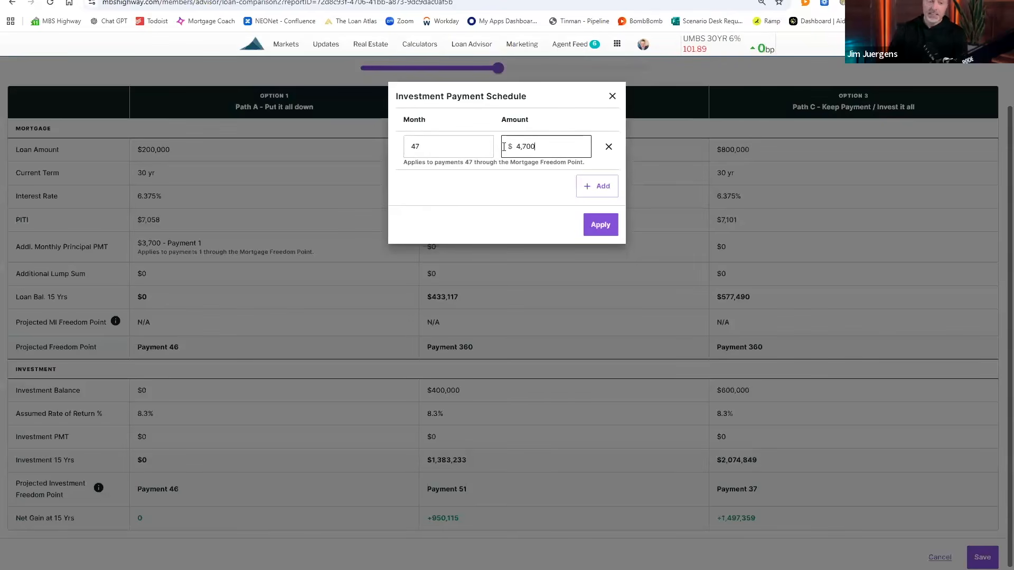
left_click(591, 224)
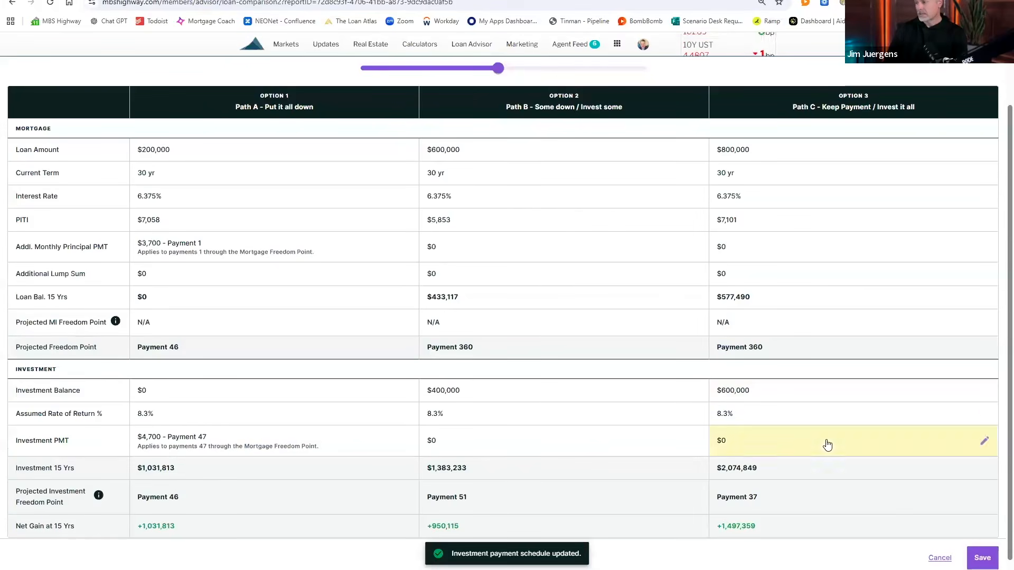
left_click(981, 557)
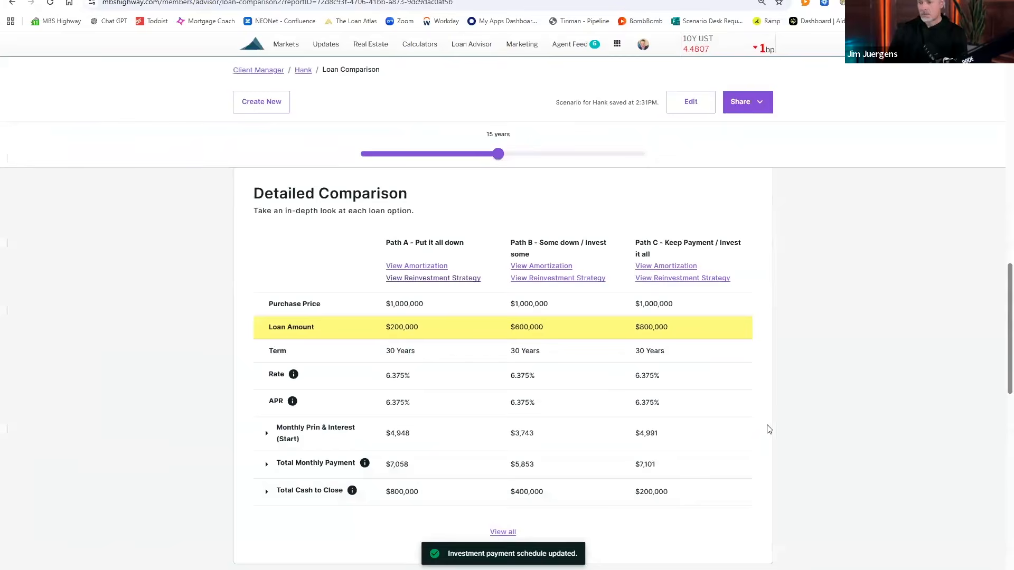
scroll(768, 430, "down", 7)
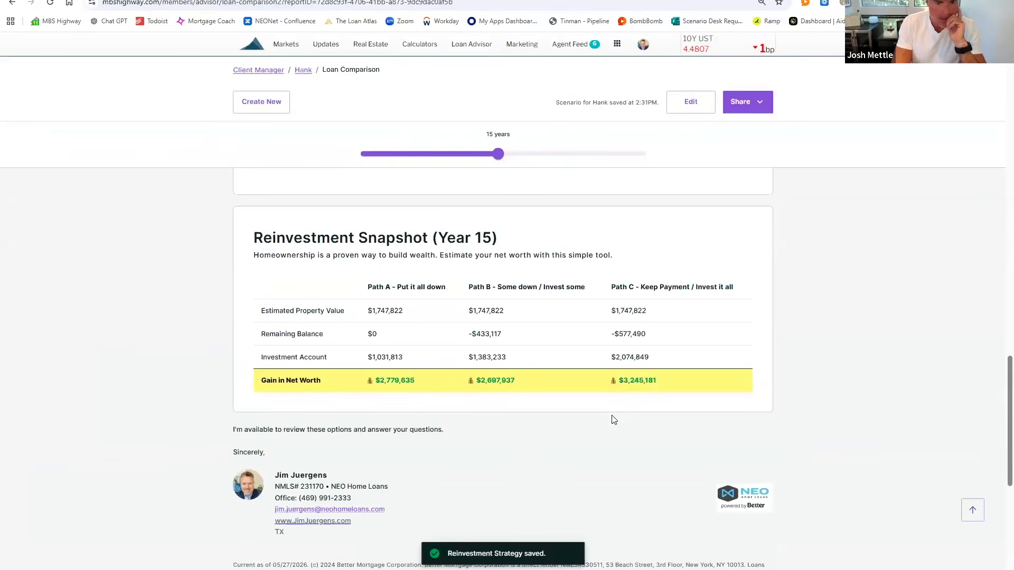